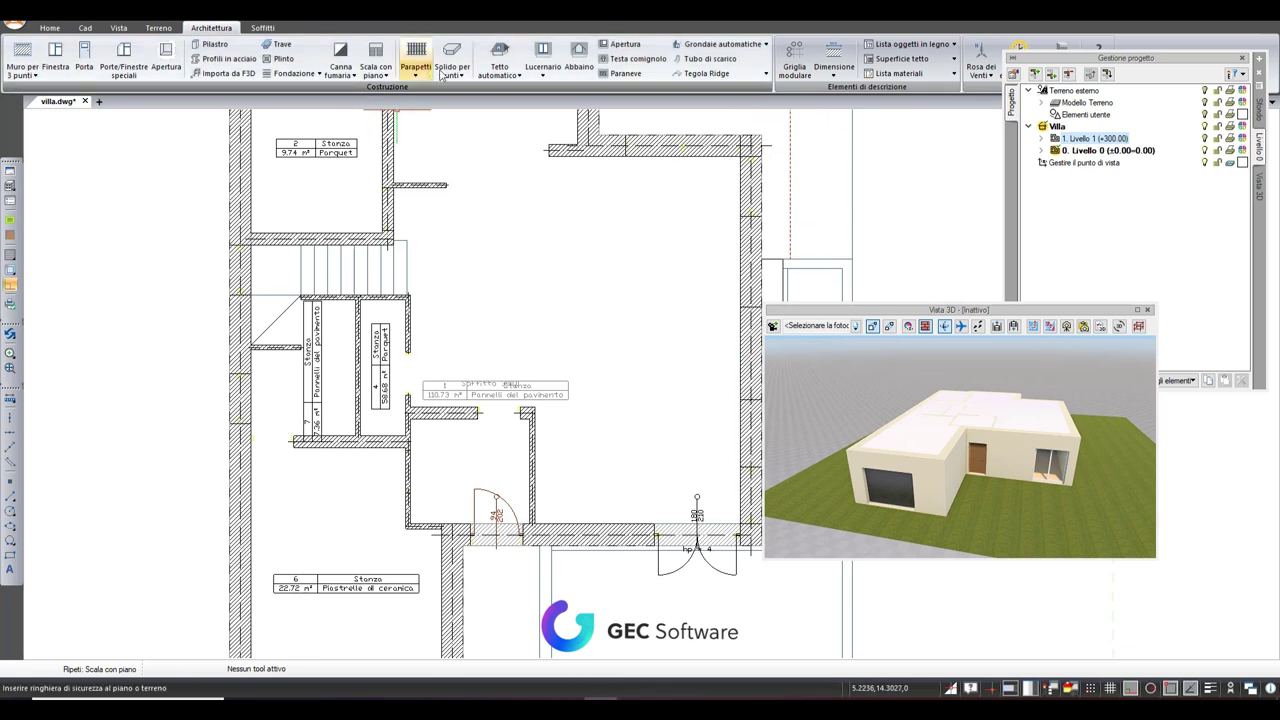
Step: Show the stair types listed under the Scala con piano dropdown
left_click(387, 77)
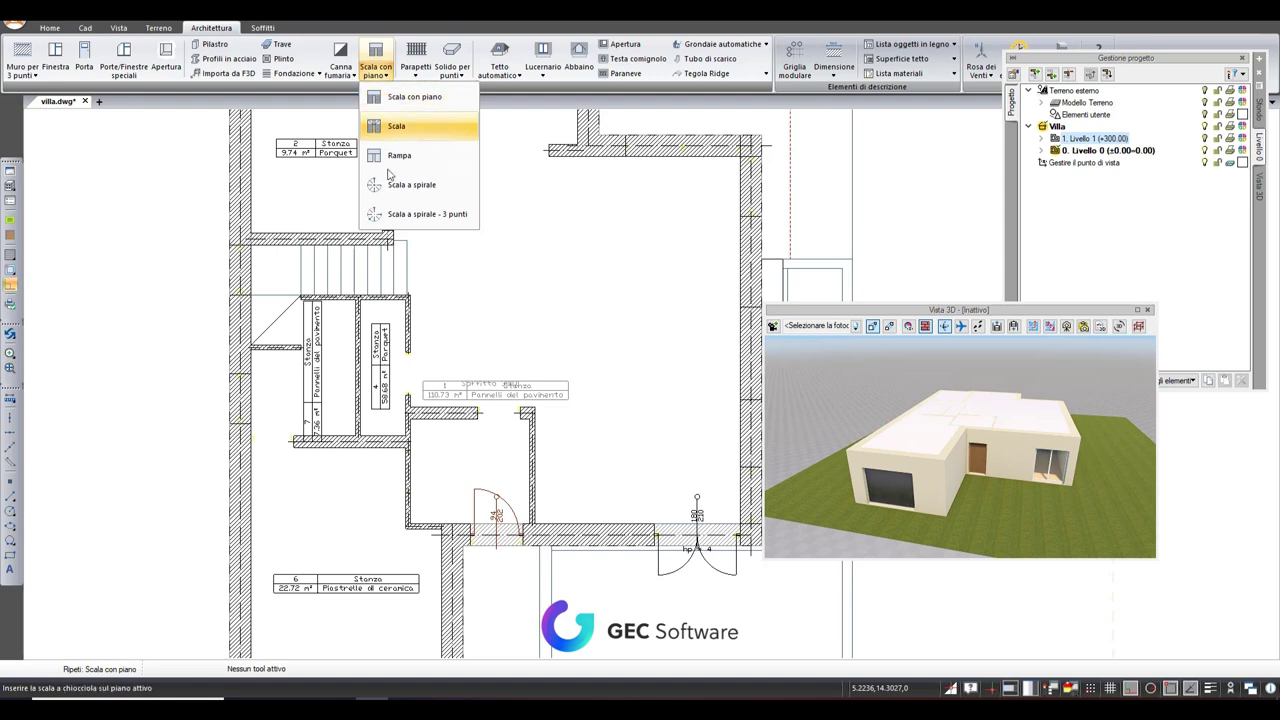
Step: Browse the stair, Solido per punti and Parapetti lists, then start the straight Scala stair tool
left_click(566, 287)
scroll(370, 280, "down", 1)
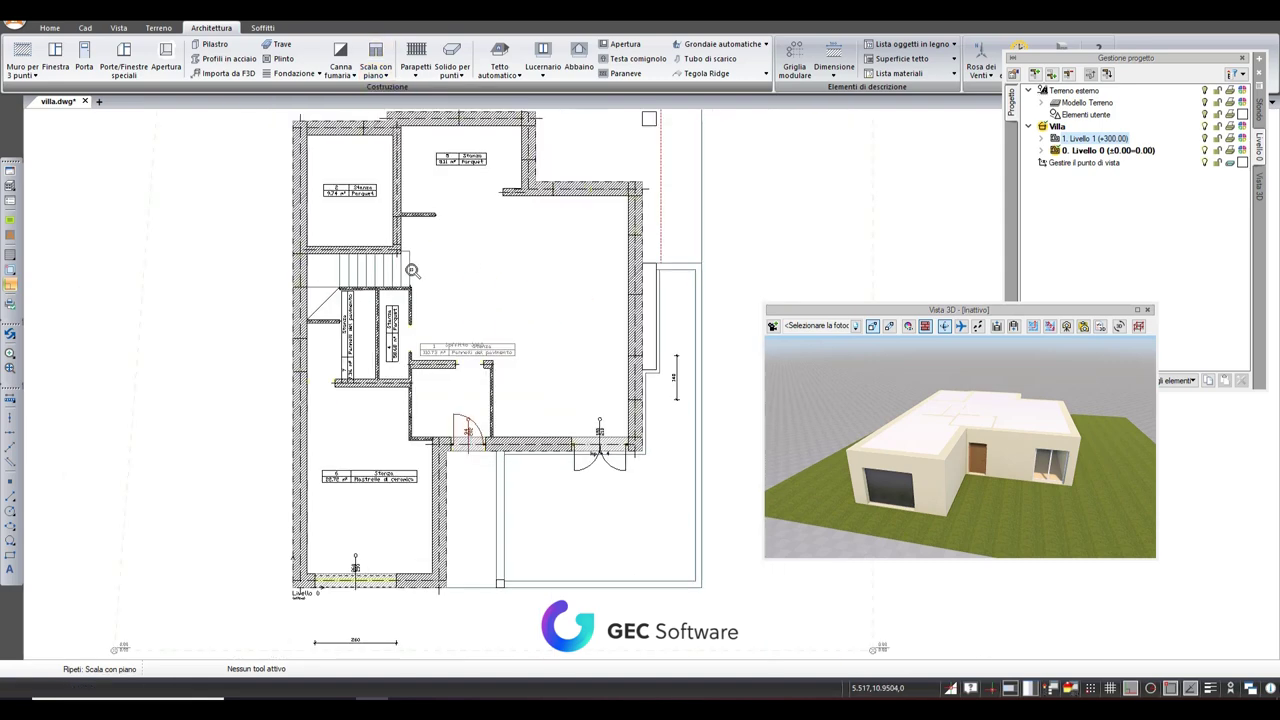
scroll(352, 287, "up", 2)
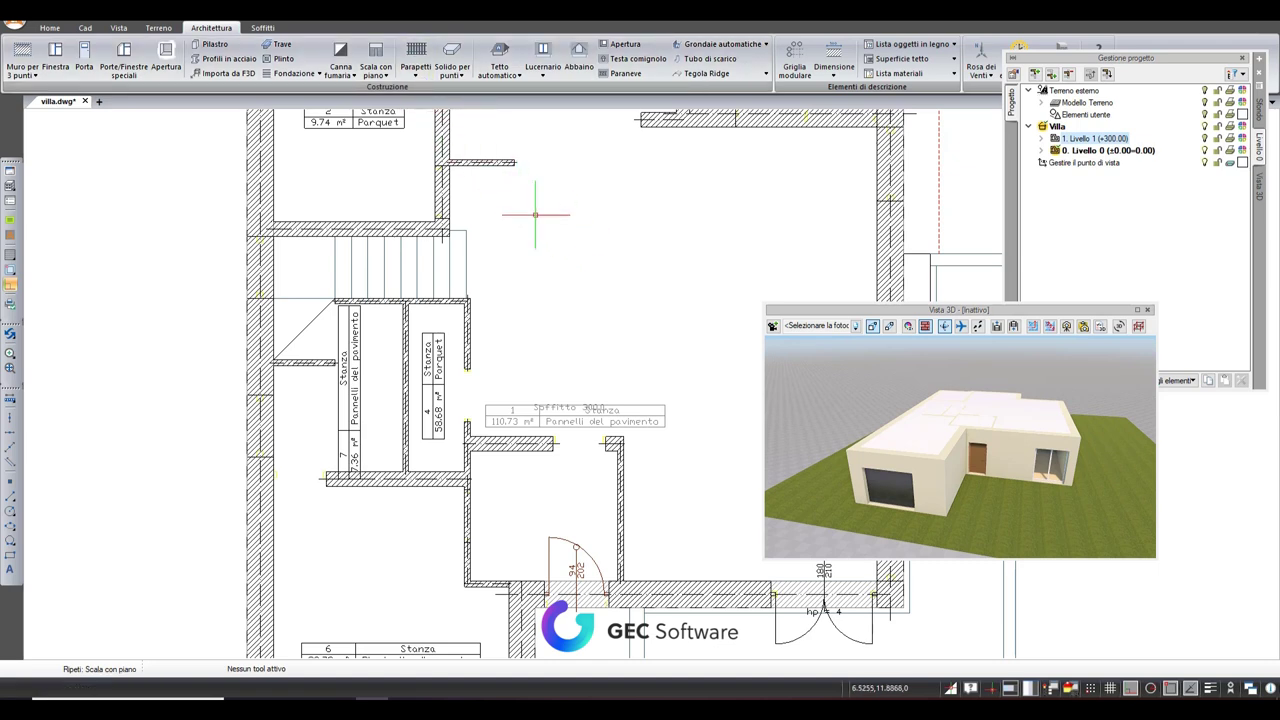
left_click(387, 76)
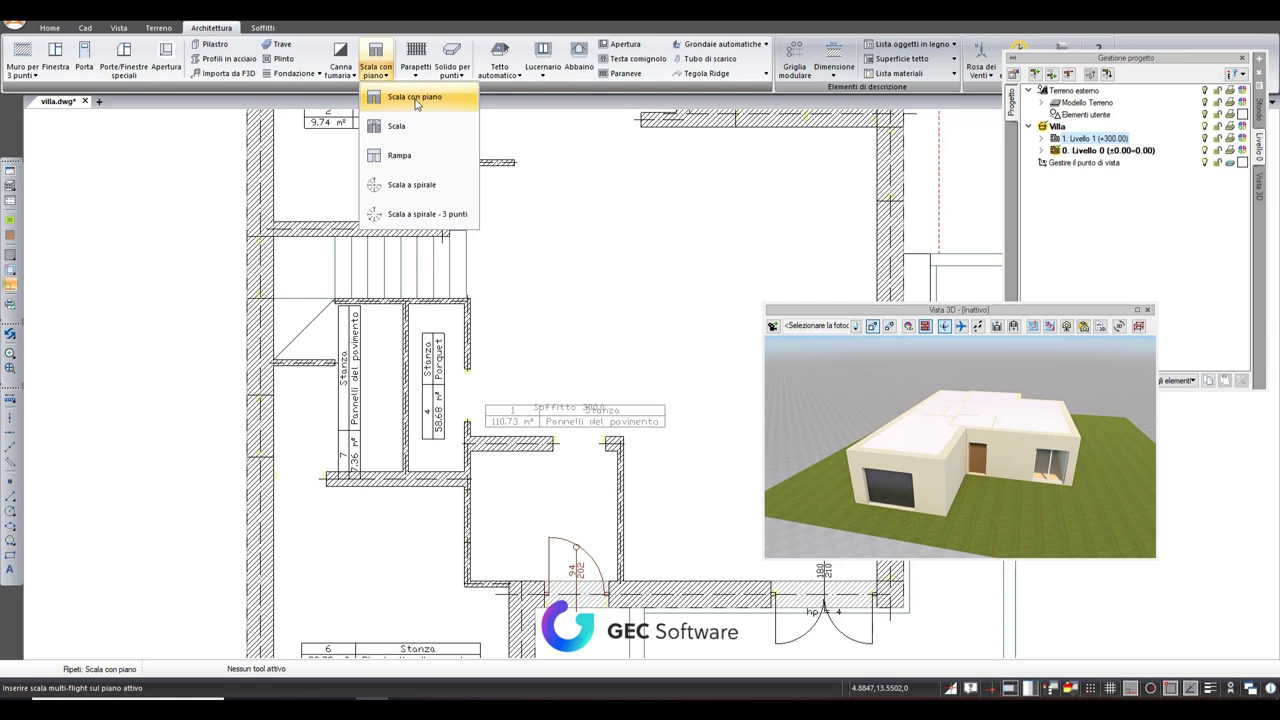
left_click(462, 76)
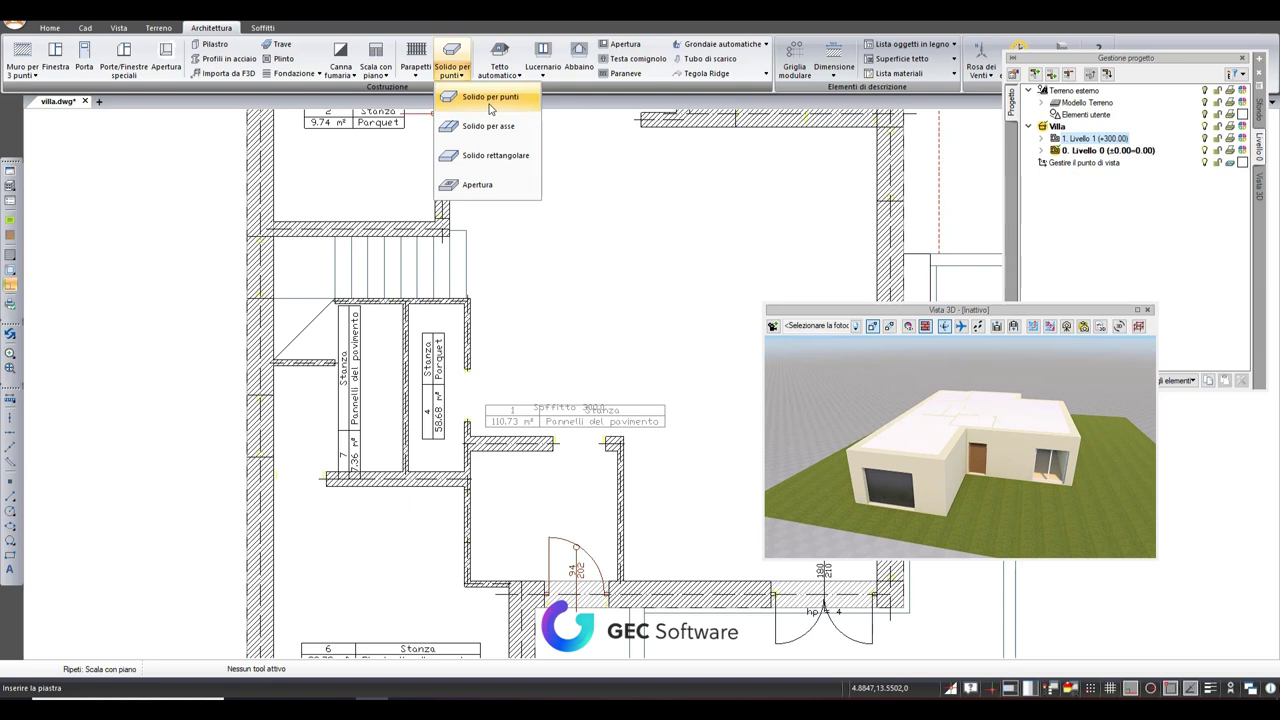
left_click(416, 76)
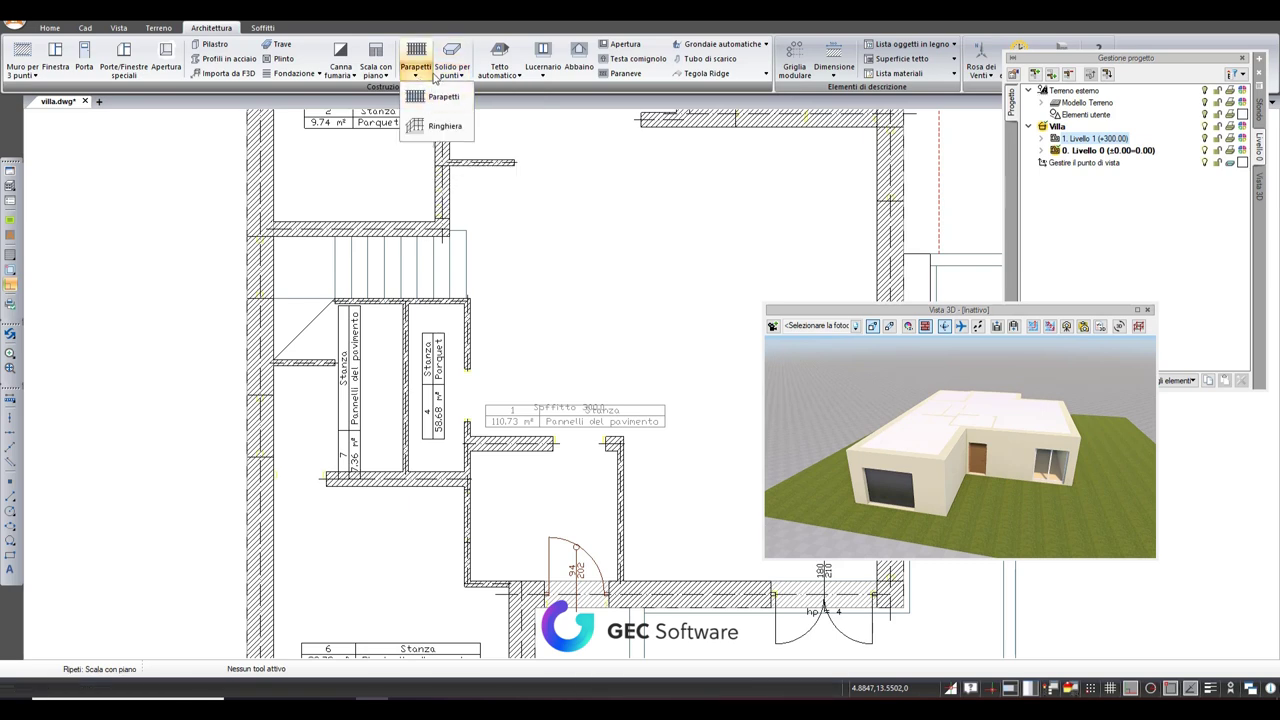
left_click(387, 77)
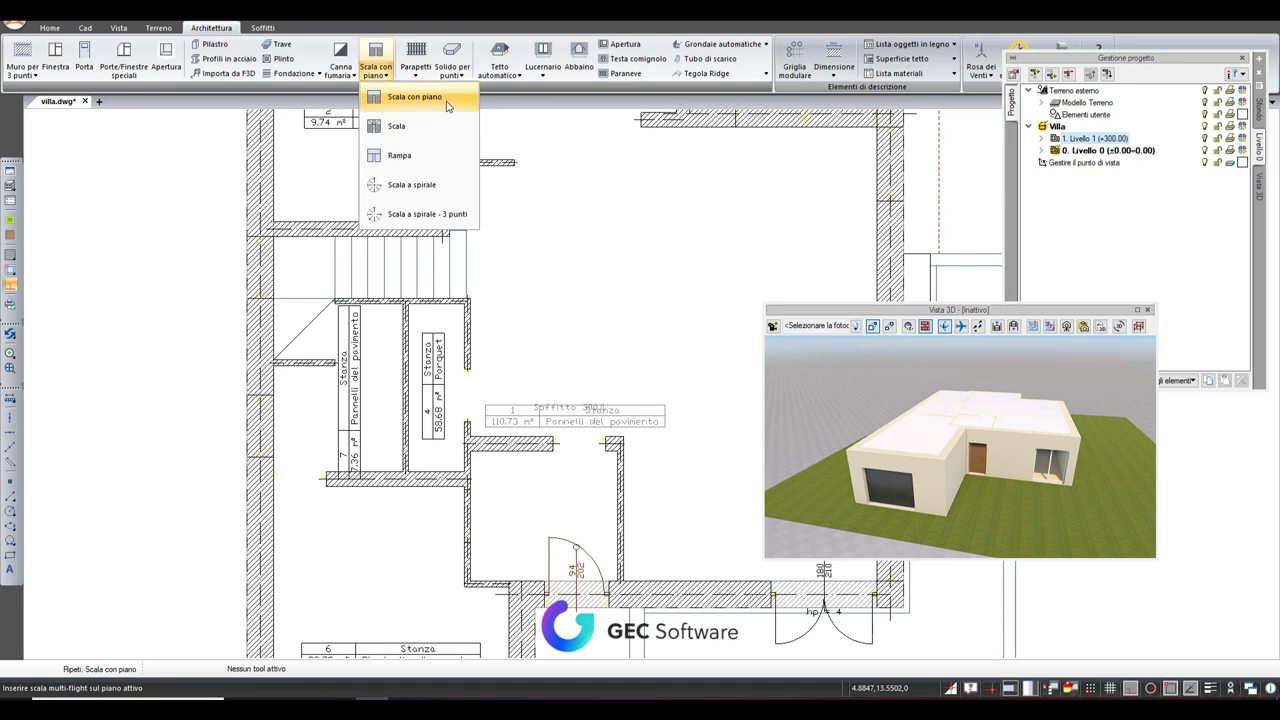
left_click(397, 128)
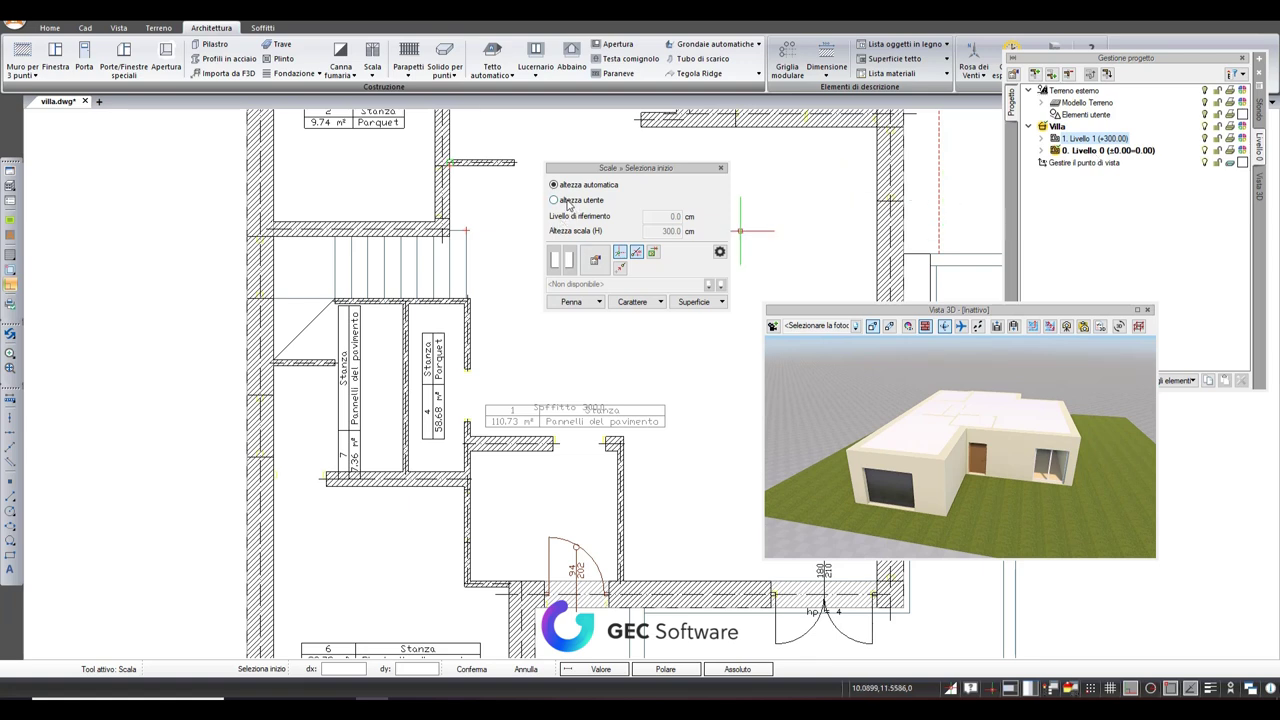
Step: Try a user-set stair height, then return to the automatic 300 cm height
left_click(566, 203)
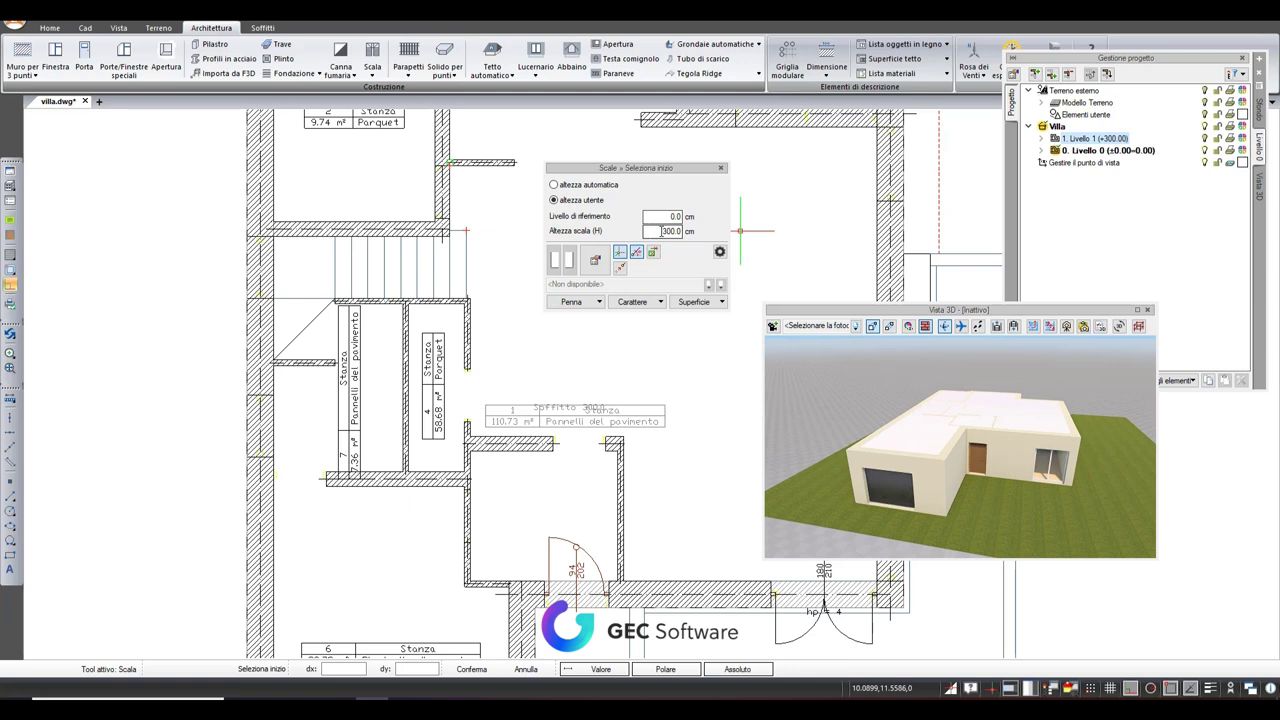
left_click(579, 188)
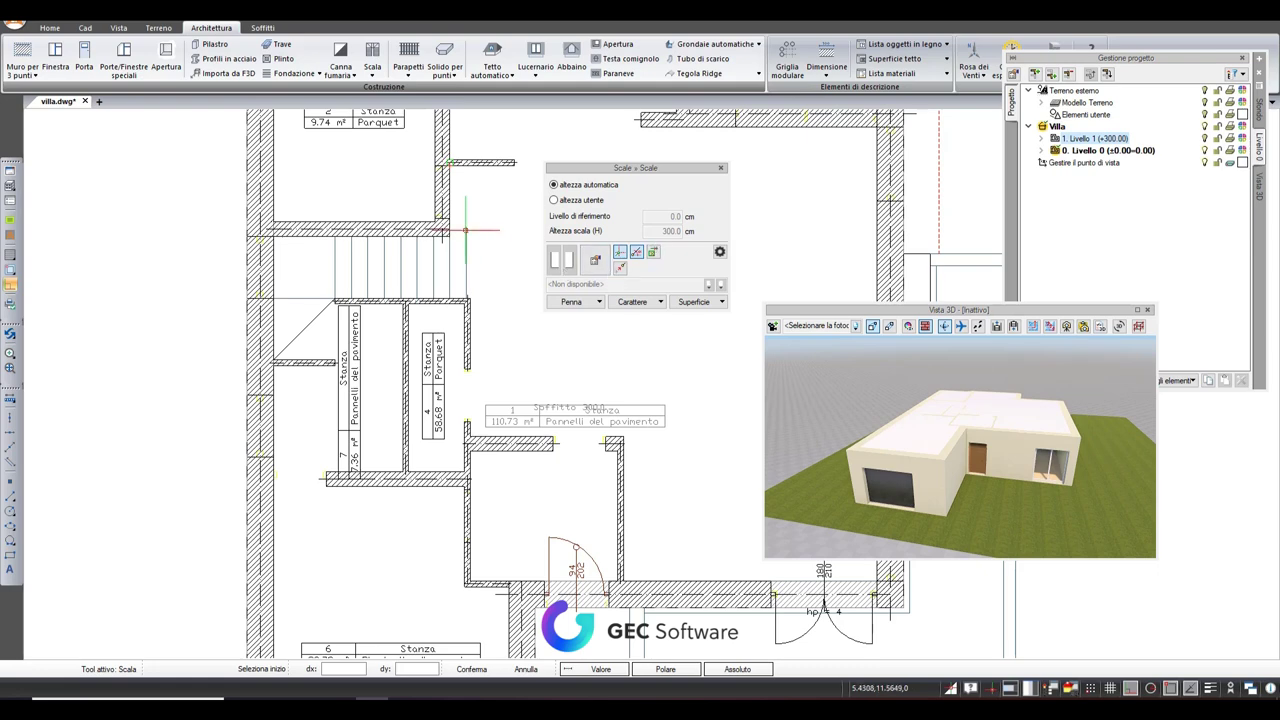
scroll(495, 244, "up", 3)
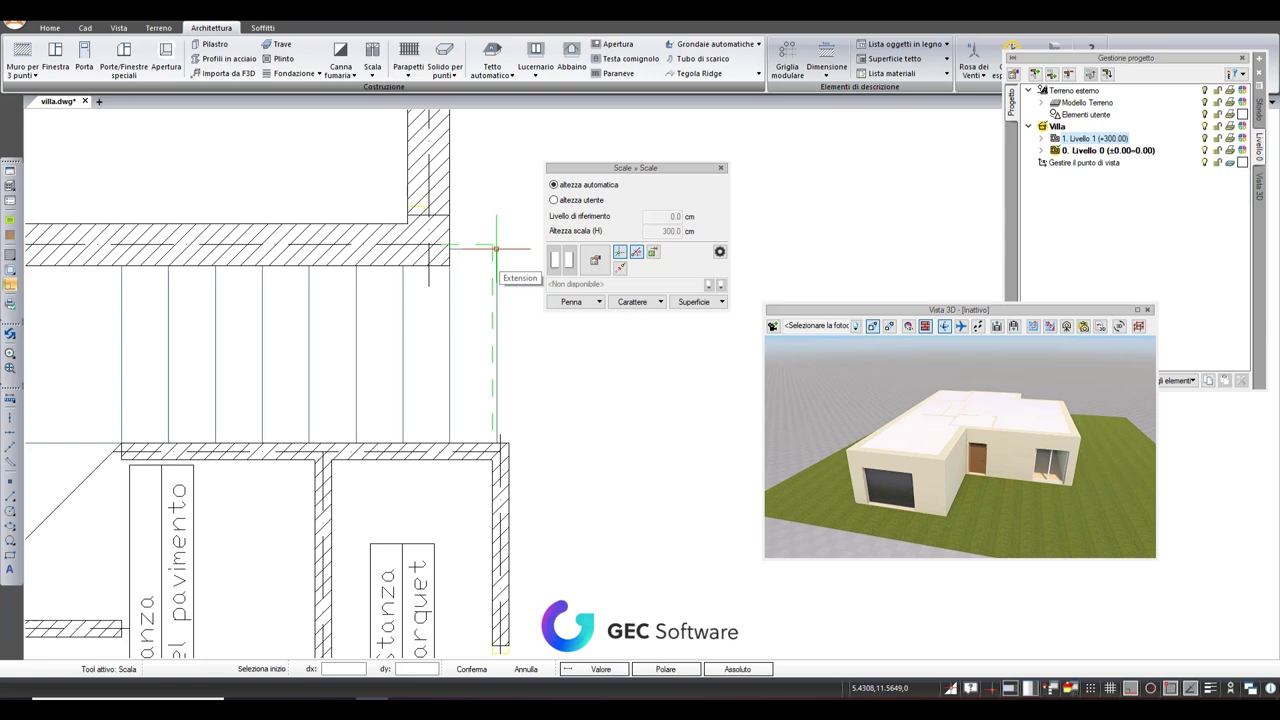
Step: Place the stair's start point at the stairwell corner, restarting Scala once
left_click(495, 248)
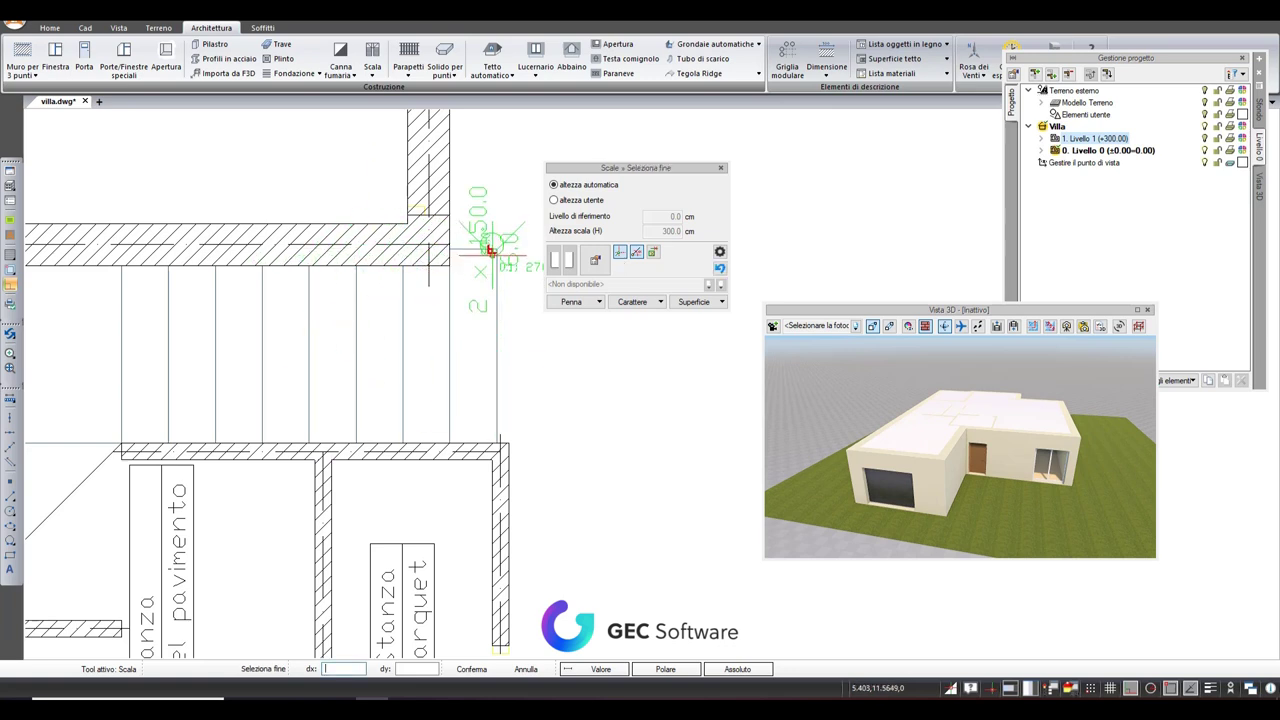
key("Escape")
left_click(373, 53)
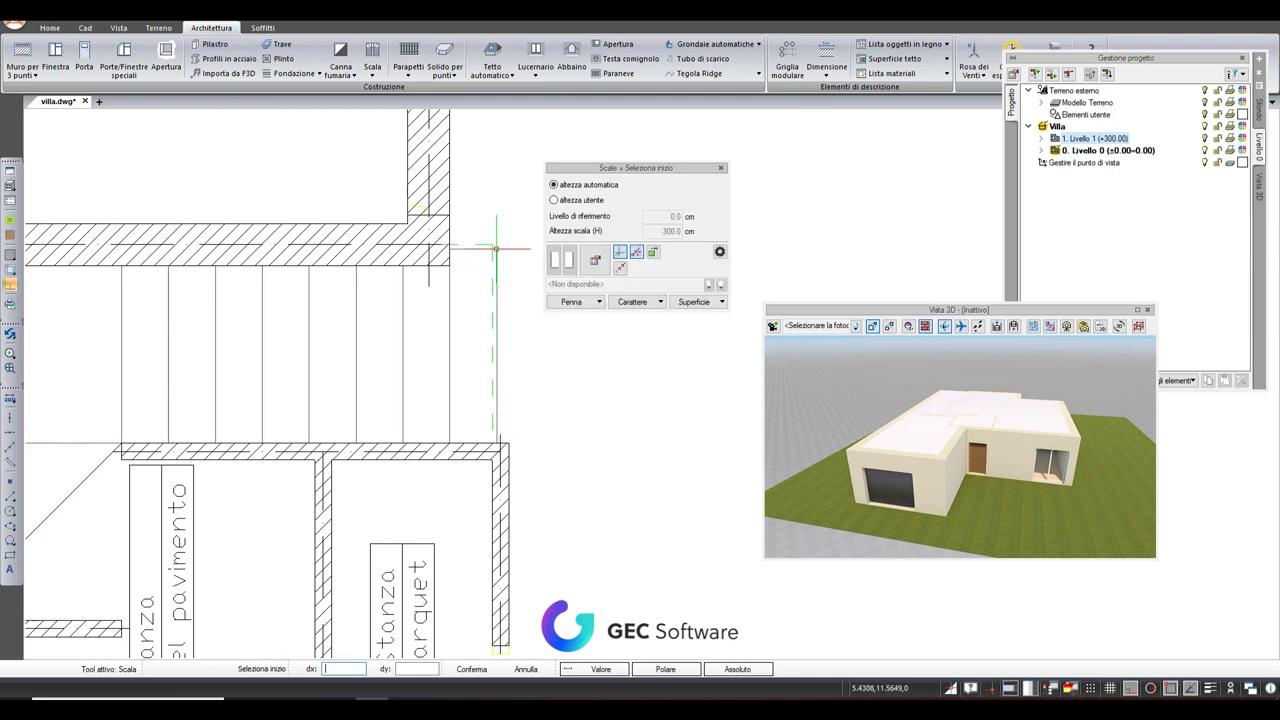
scroll(512, 246, "up", 3)
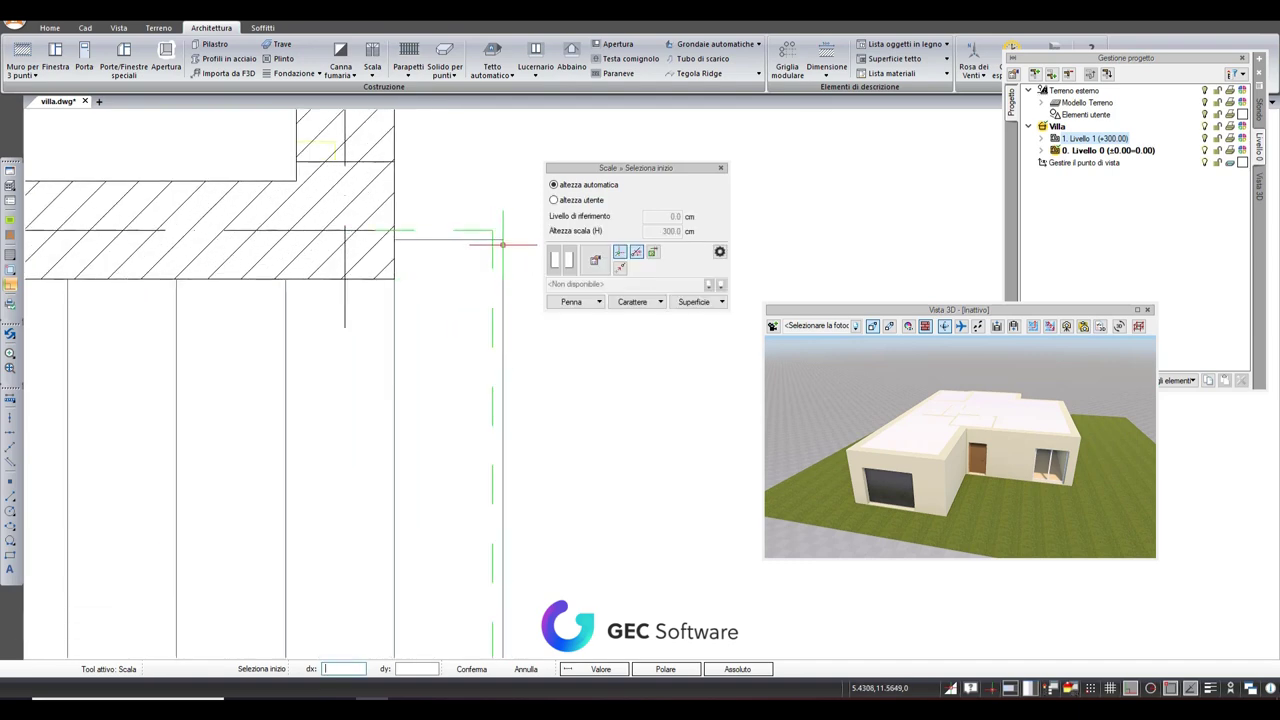
left_click(502, 240)
scroll(286, 263, "down", 3)
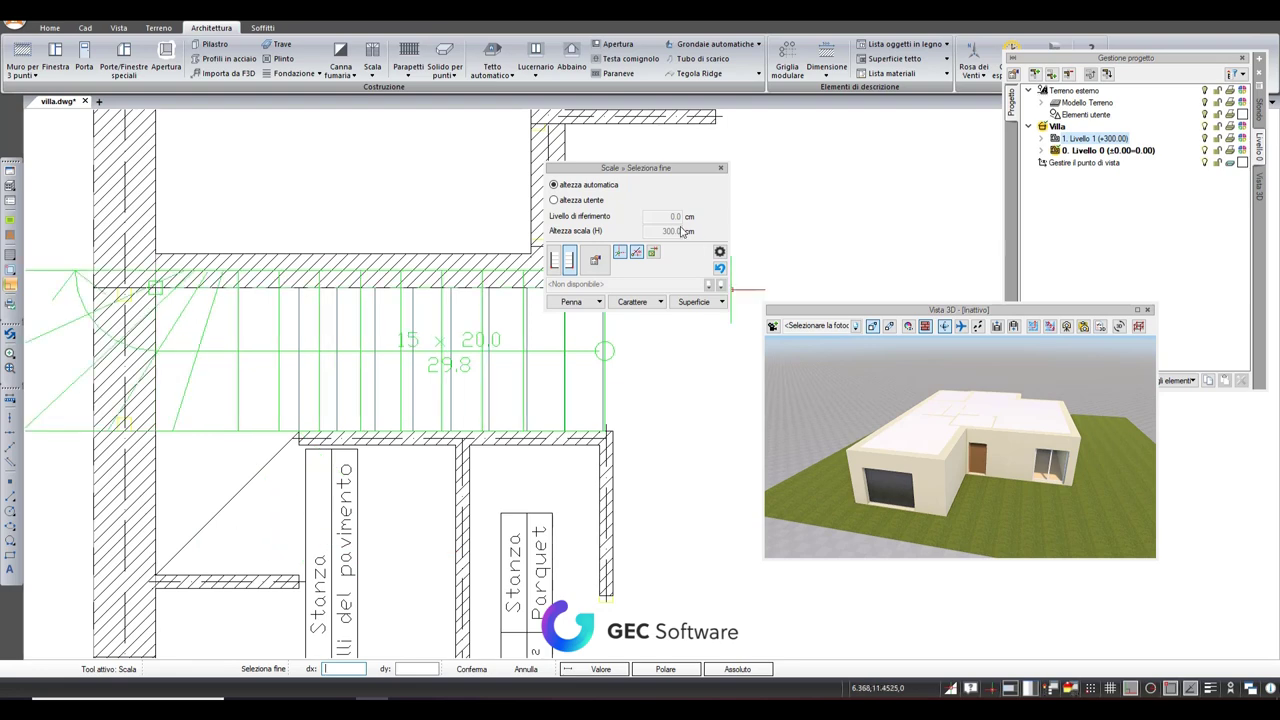
Step: Make it a parallel turning winder stair and set its end point: 14 × 21.4 steps, 29.5 treads
left_click(558, 263)
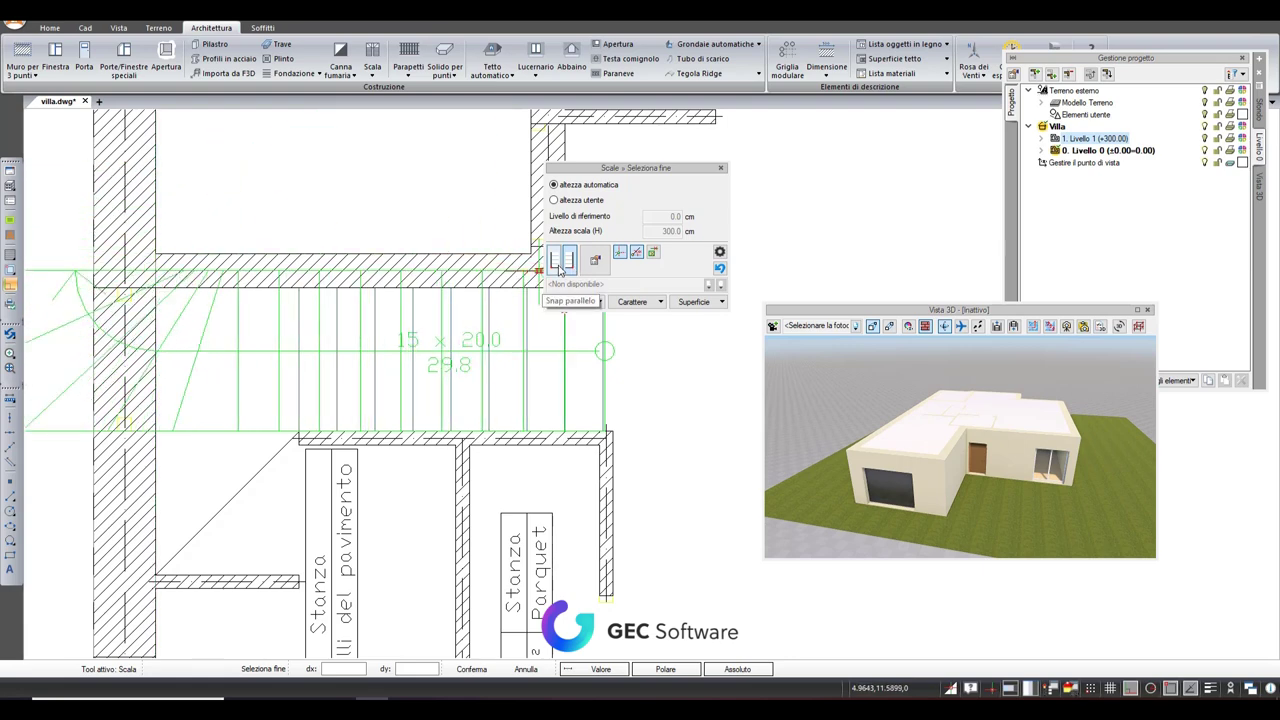
left_click(560, 263)
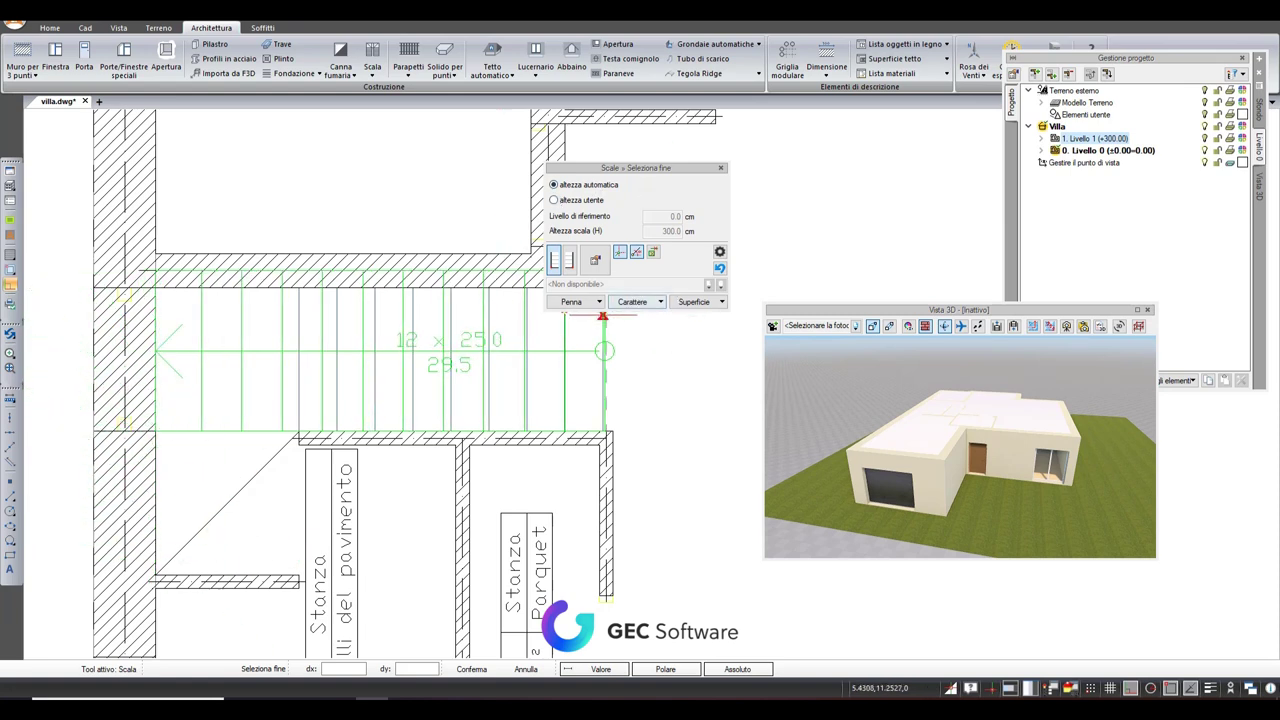
left_click(719, 268)
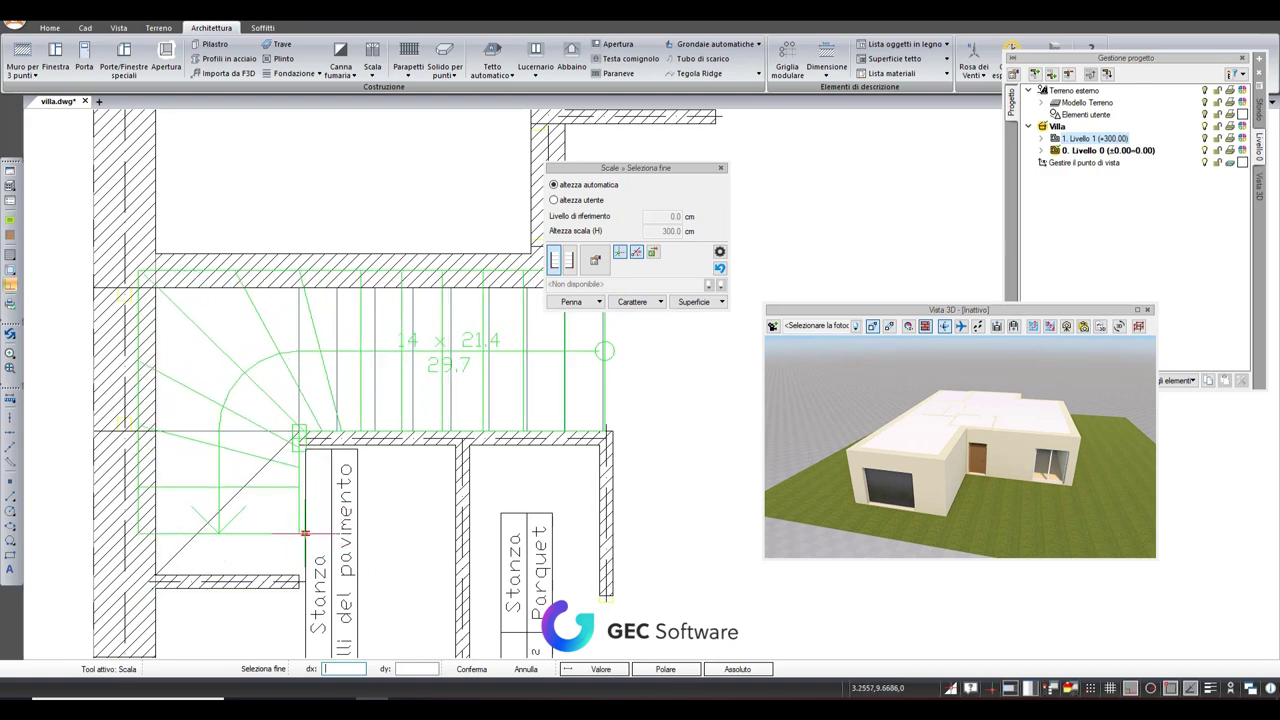
left_click(305, 530)
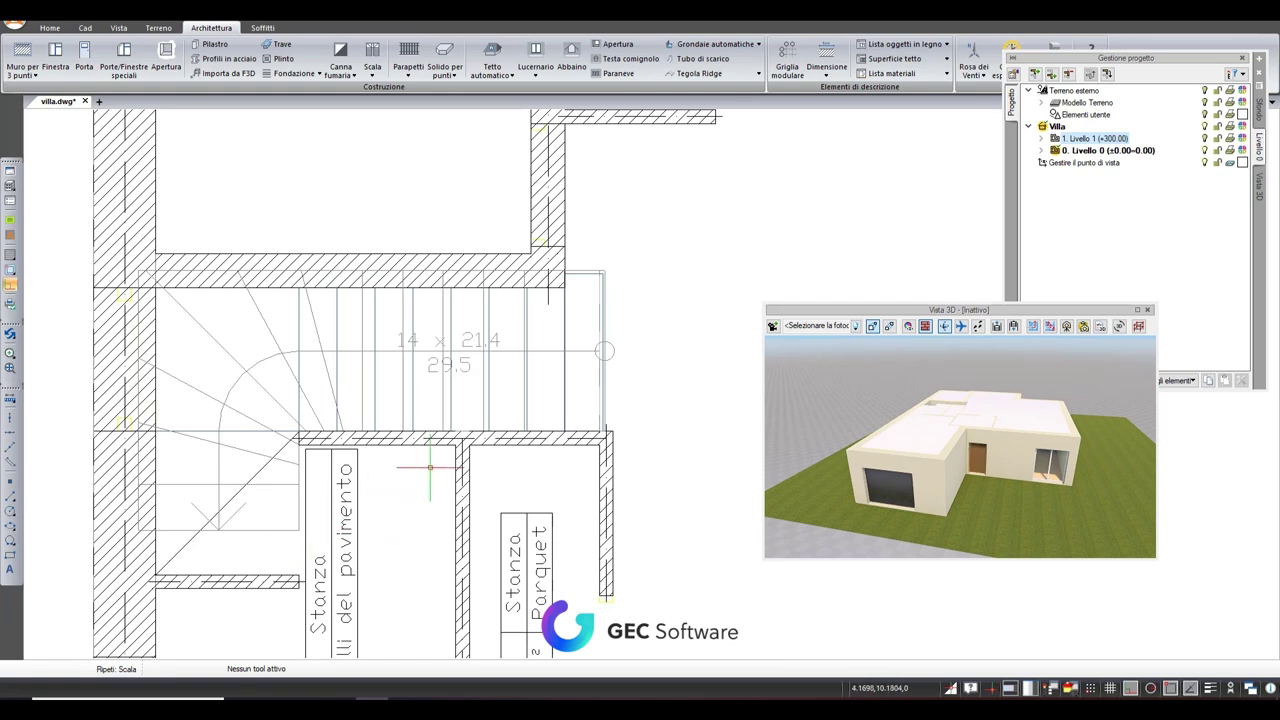
Step: Orbit the 3D view and turn off the Livello 0 Soffitti layer for Vista 3D
left_click_drag(990, 470, 990, 406)
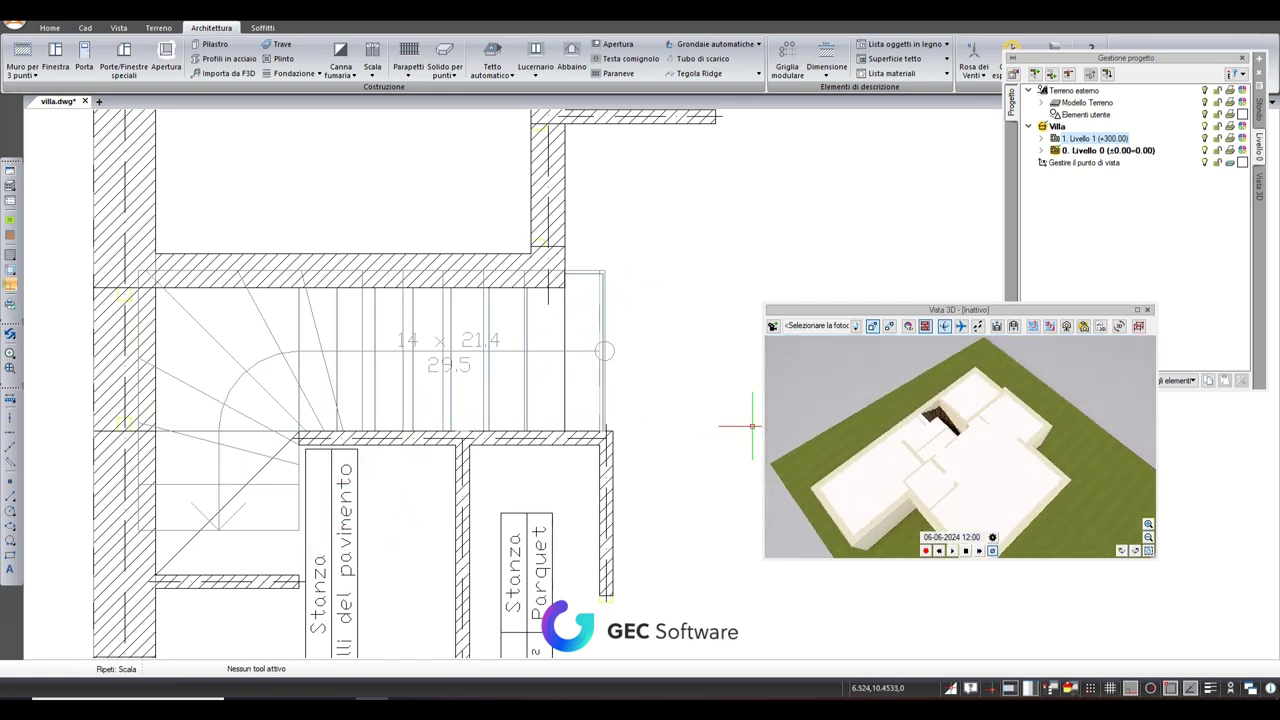
scroll(990, 406, "up", 3)
scroll(990, 406, "up", 3)
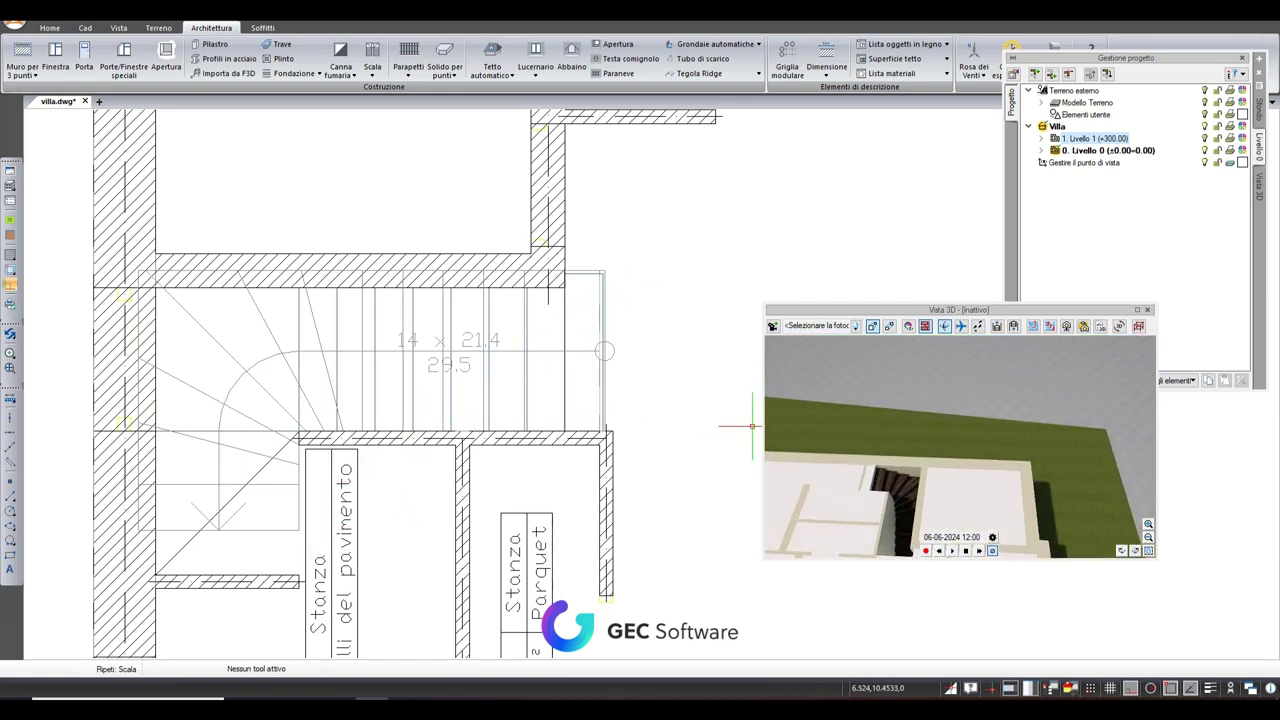
mouse_move(960, 450)
left_mouse_down()
mouse_move(1010, 440)
mouse_move(1010, 420)
left_mouse_up()
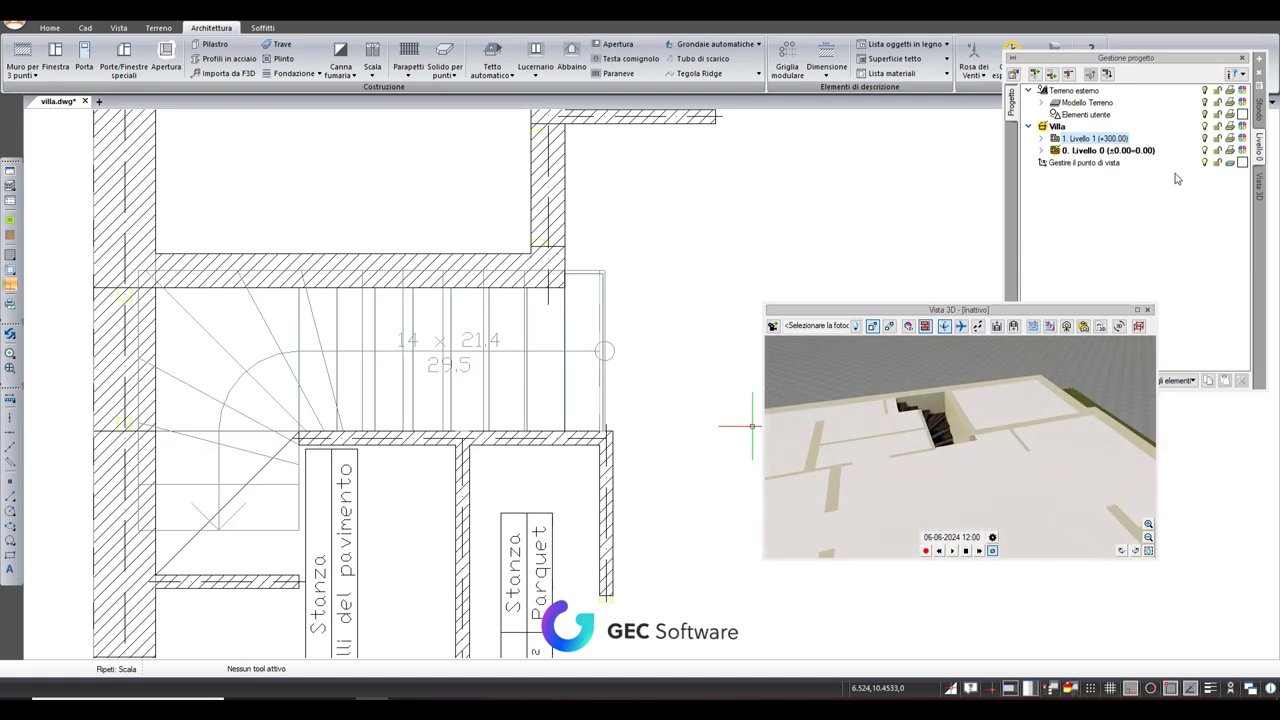
left_click(1043, 151)
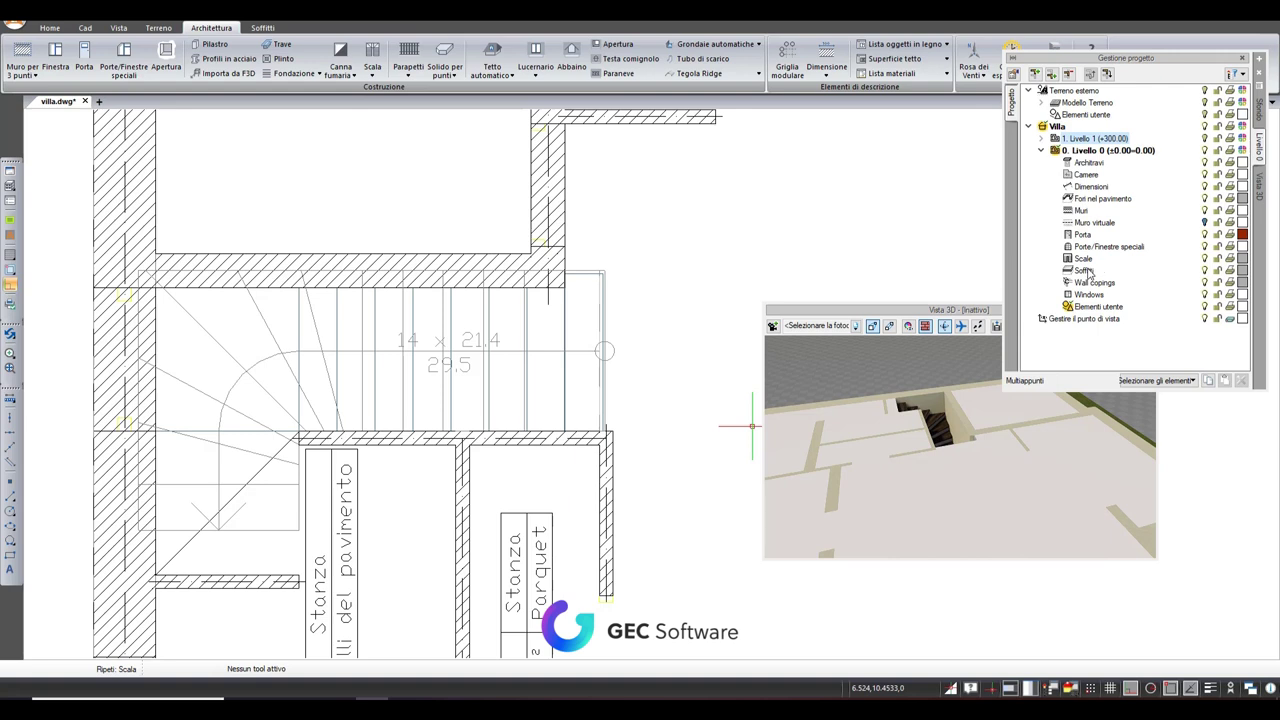
left_click(1204, 271)
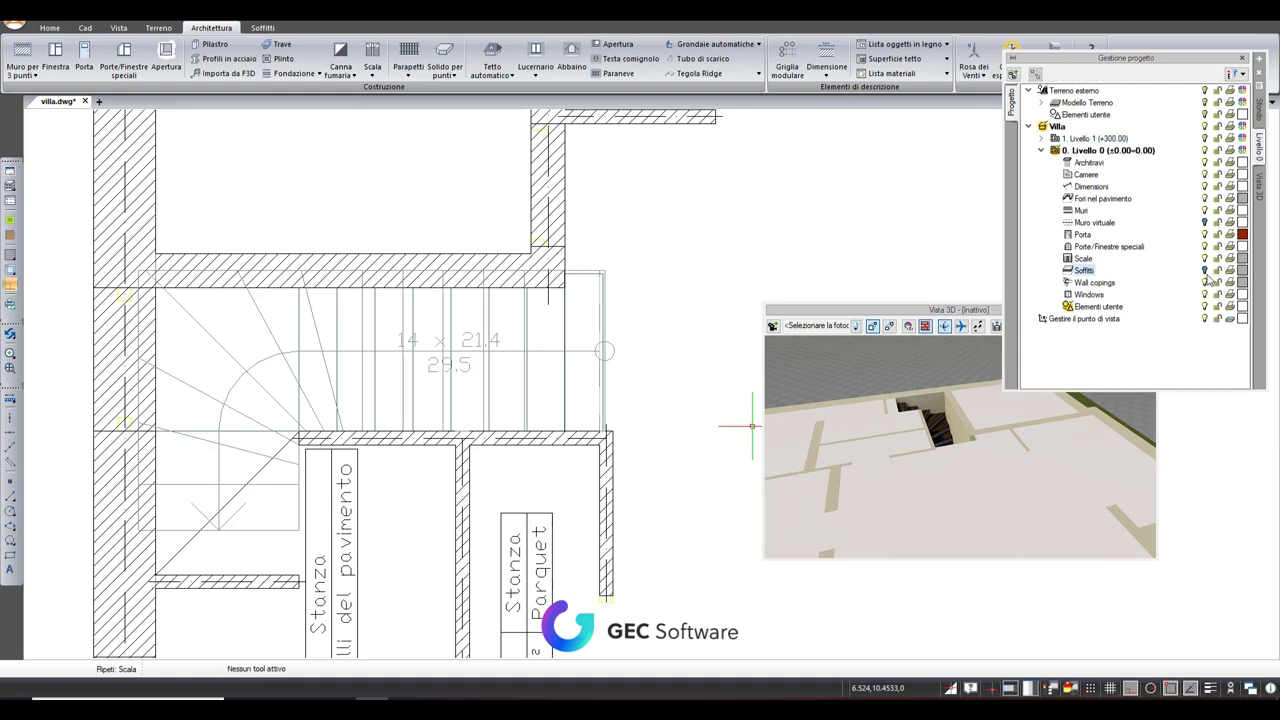
left_click(1257, 200)
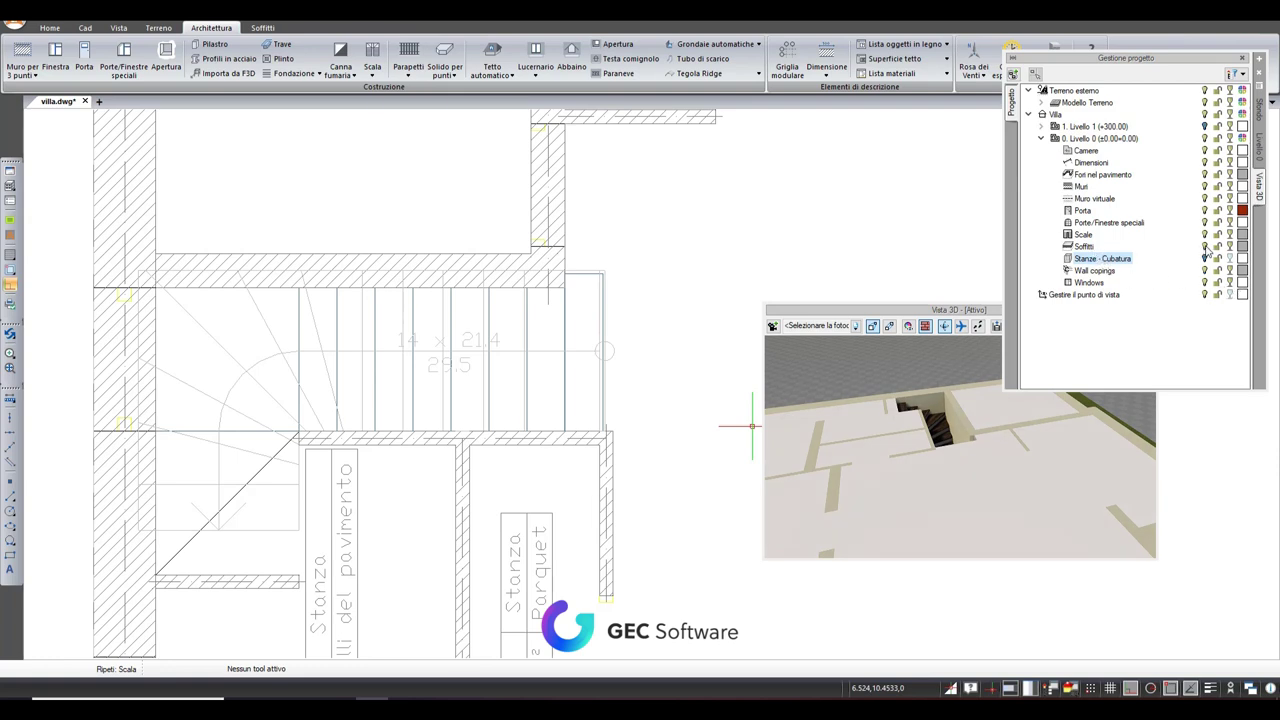
left_click(1206, 247)
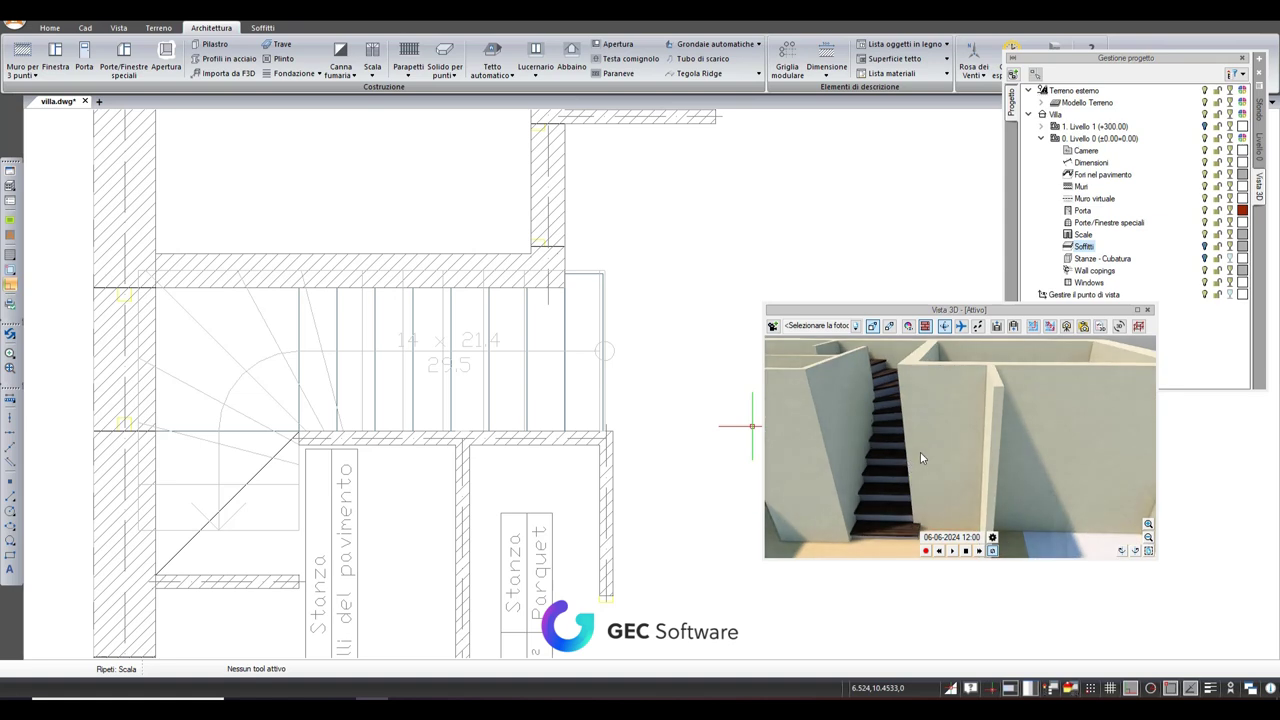
Step: Enlarge the 3D view window, briefly re-showing the ceilings before hiding them again
scroll(922, 457, "down", 3)
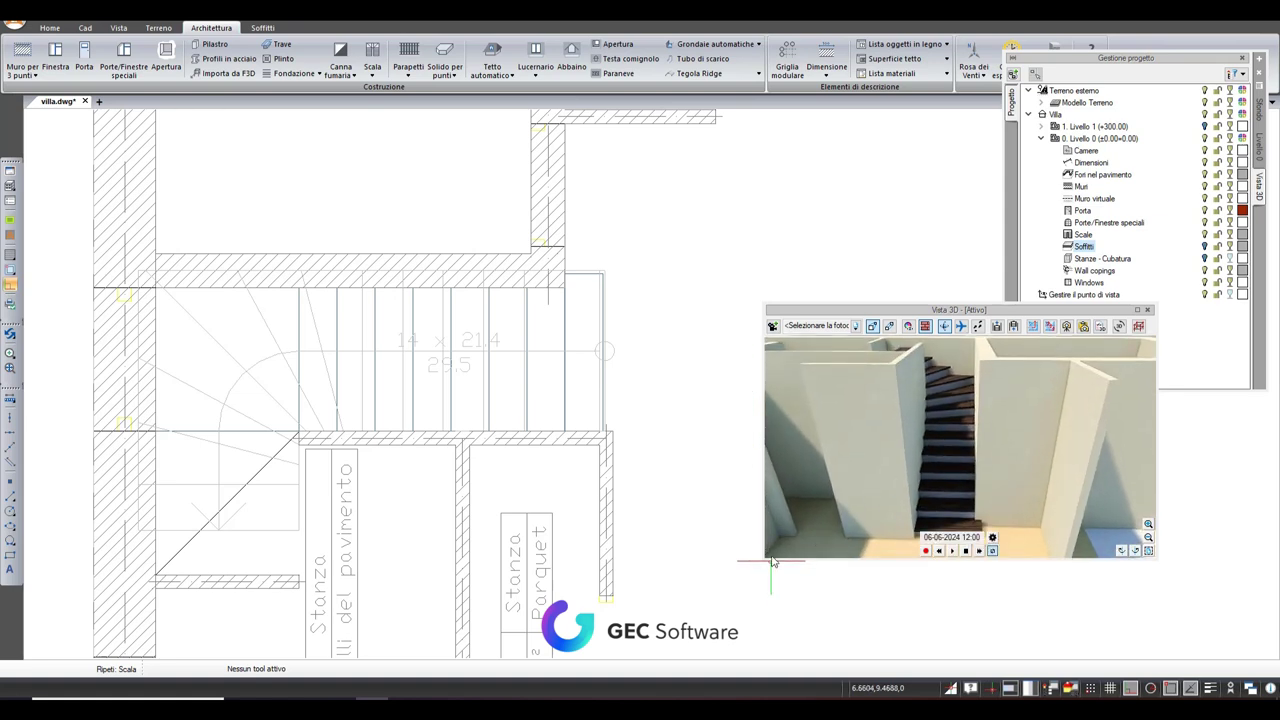
left_click_drag(765, 559, 651, 647)
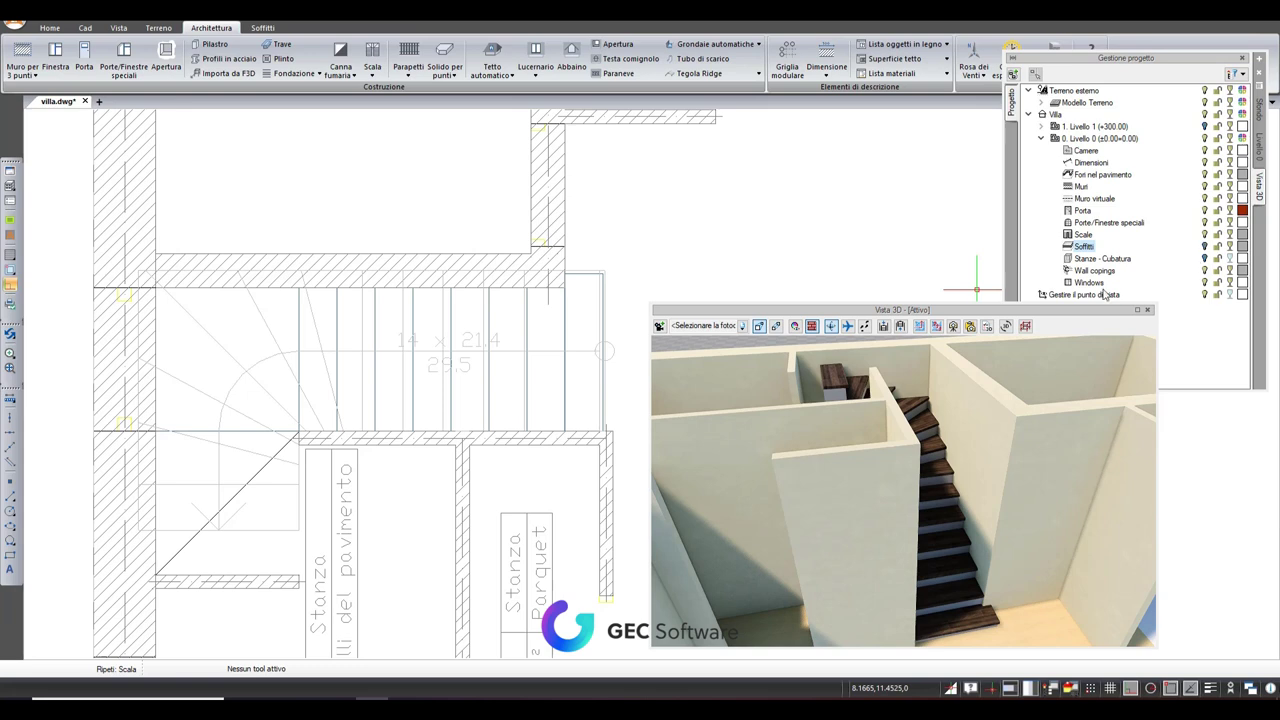
left_click(1206, 246)
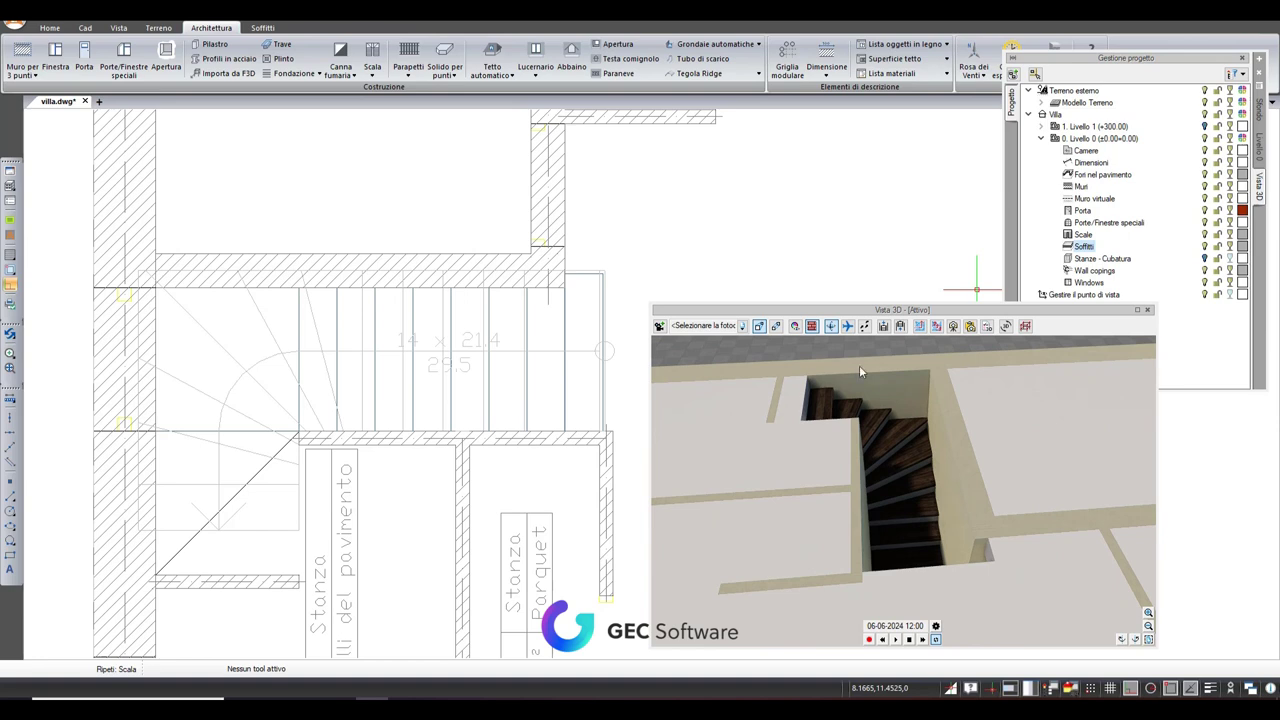
left_click(1206, 246)
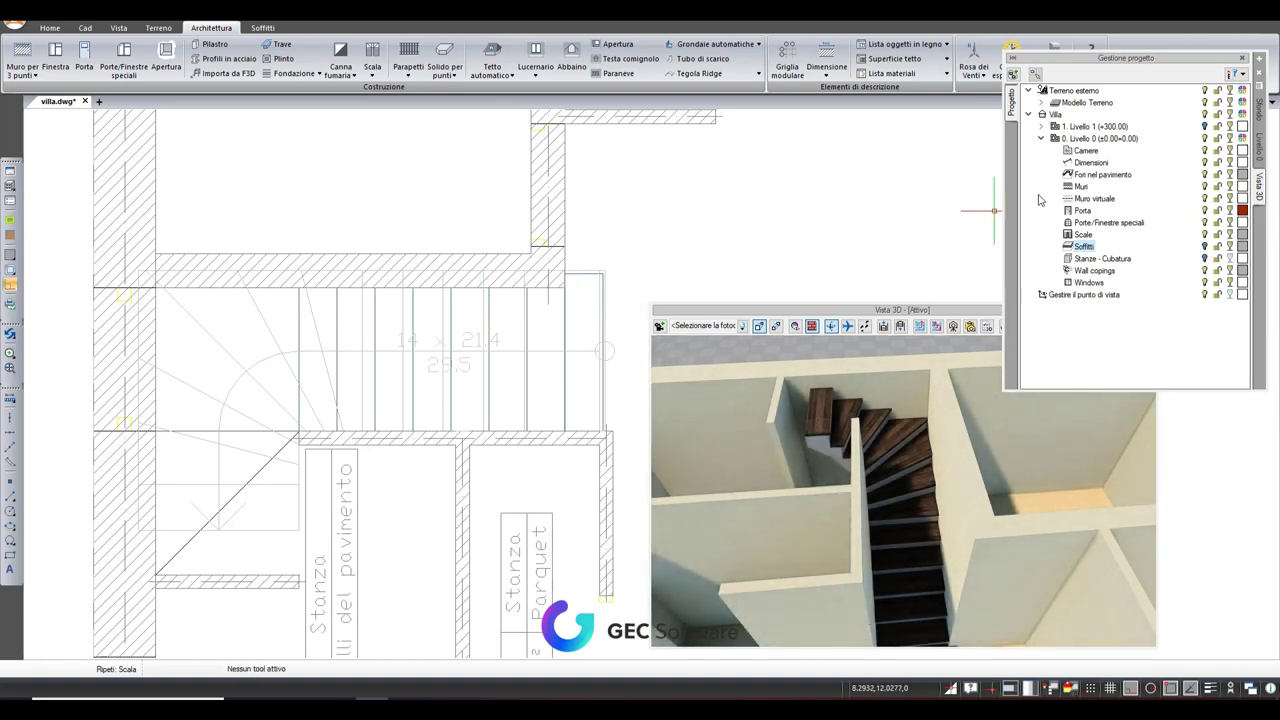
Step: Open the winder stair's properties and try toggling its risers and treads
left_click(480, 350)
double_click(480, 350)
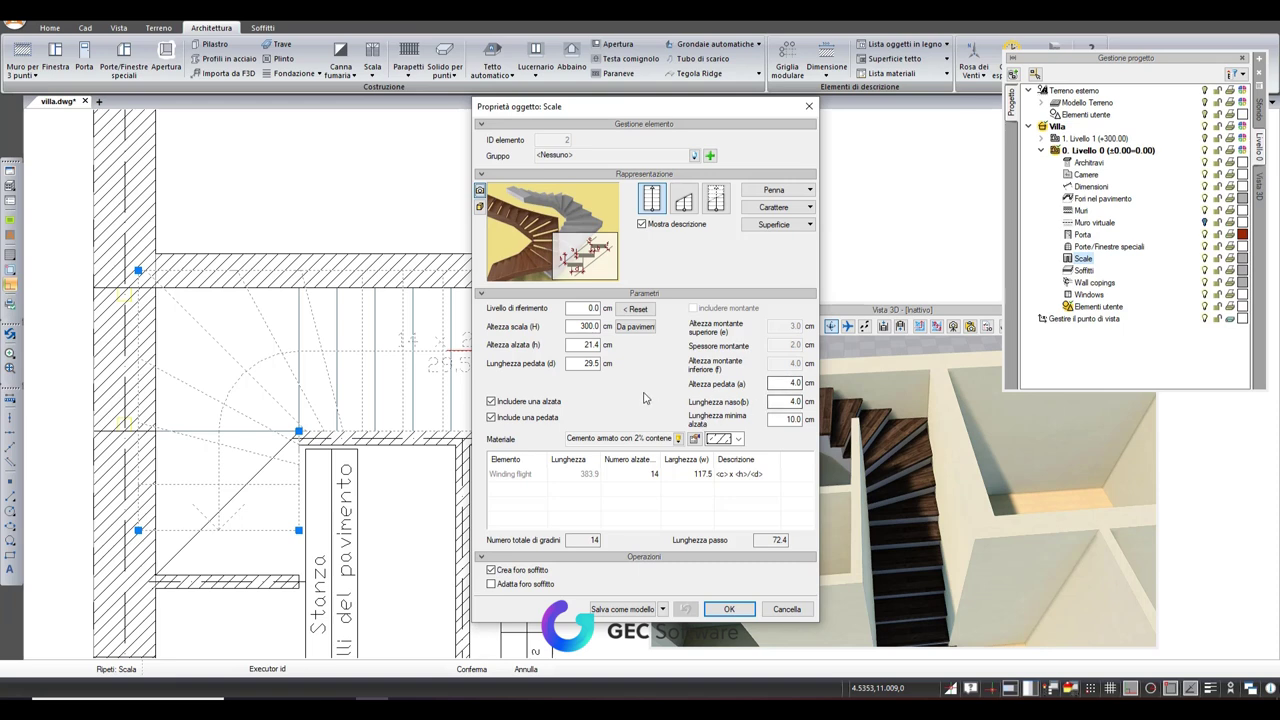
left_click(491, 401)
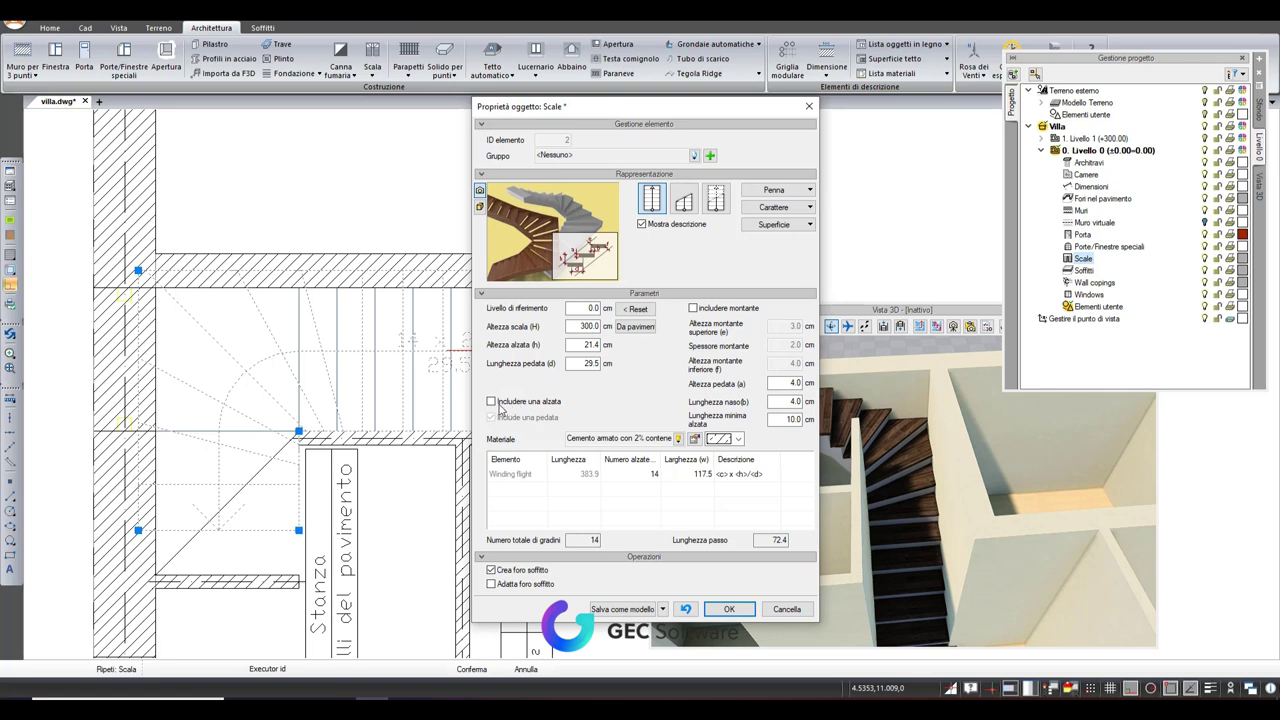
left_click(499, 405)
left_click(491, 418)
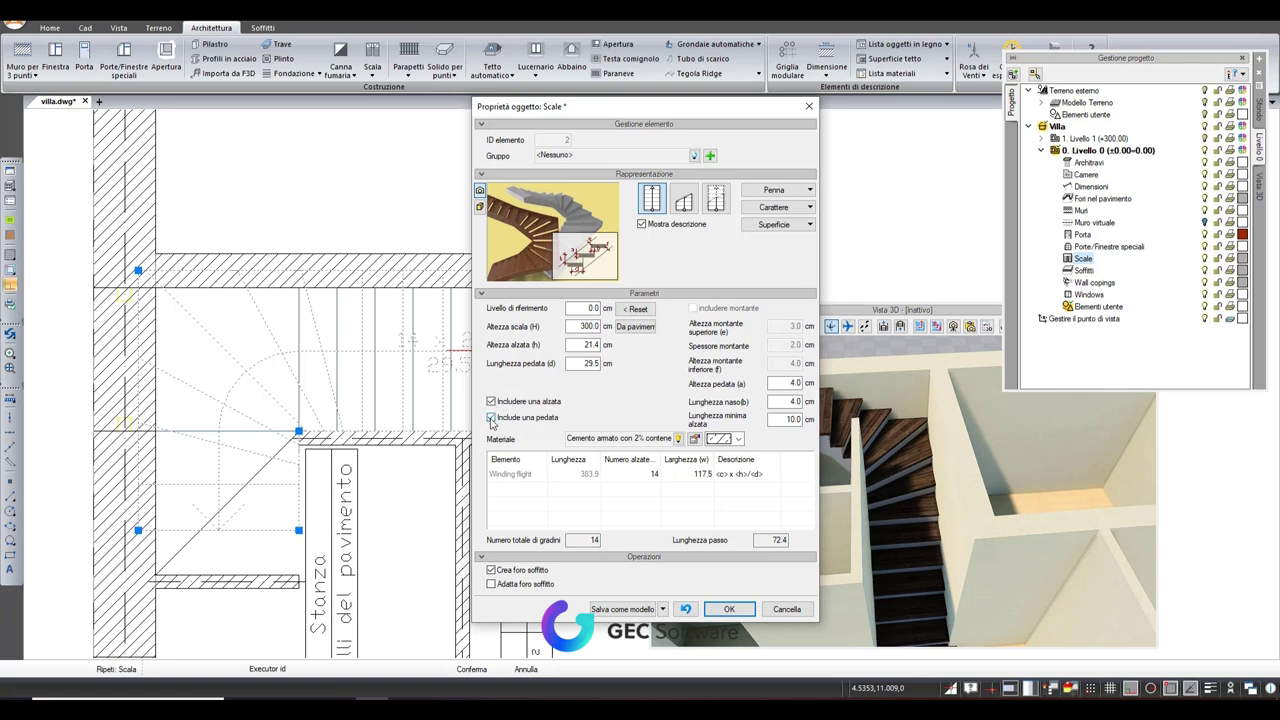
left_click(491, 402)
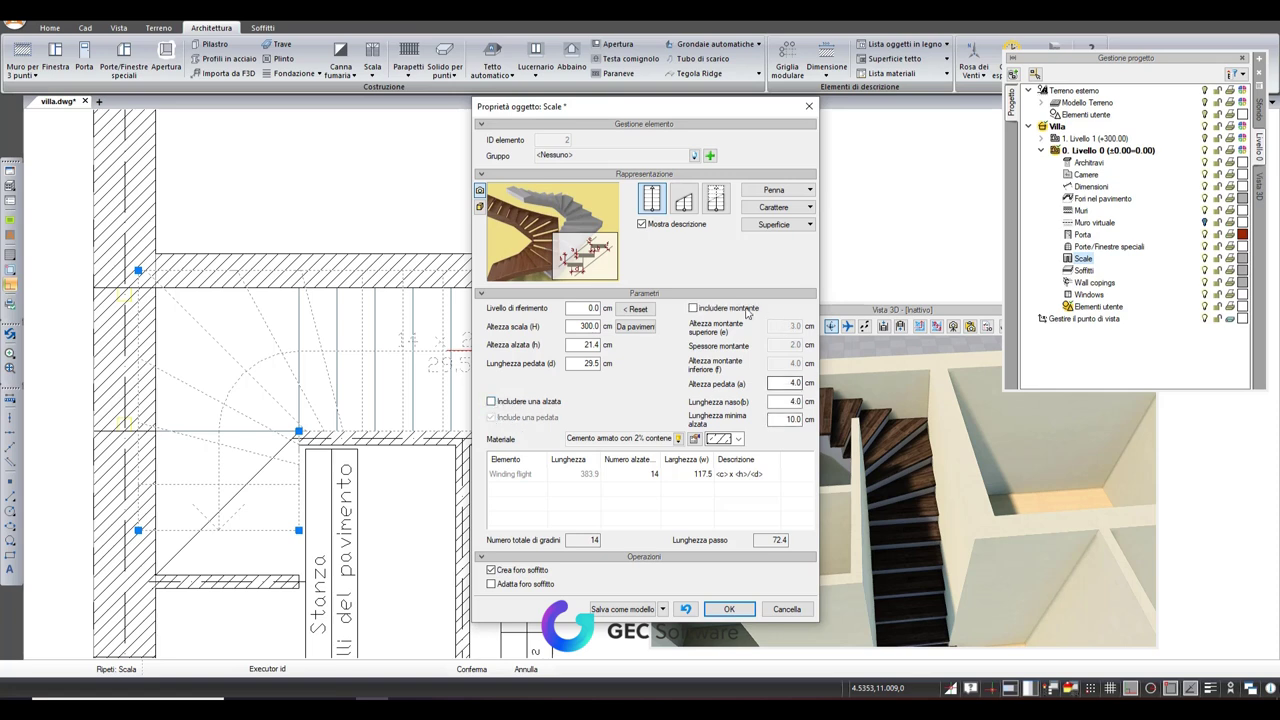
Step: Try adding a stringer, remove it again, and re-include the risers
left_click(693, 309)
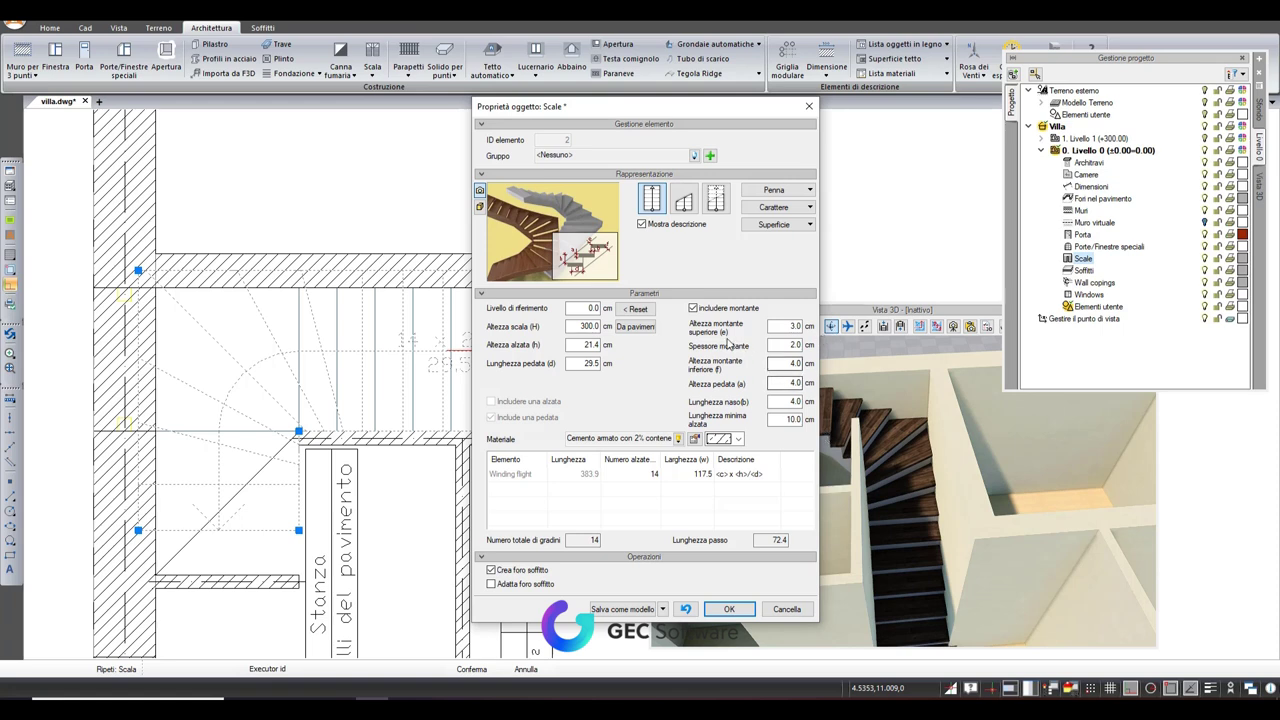
left_click(694, 310)
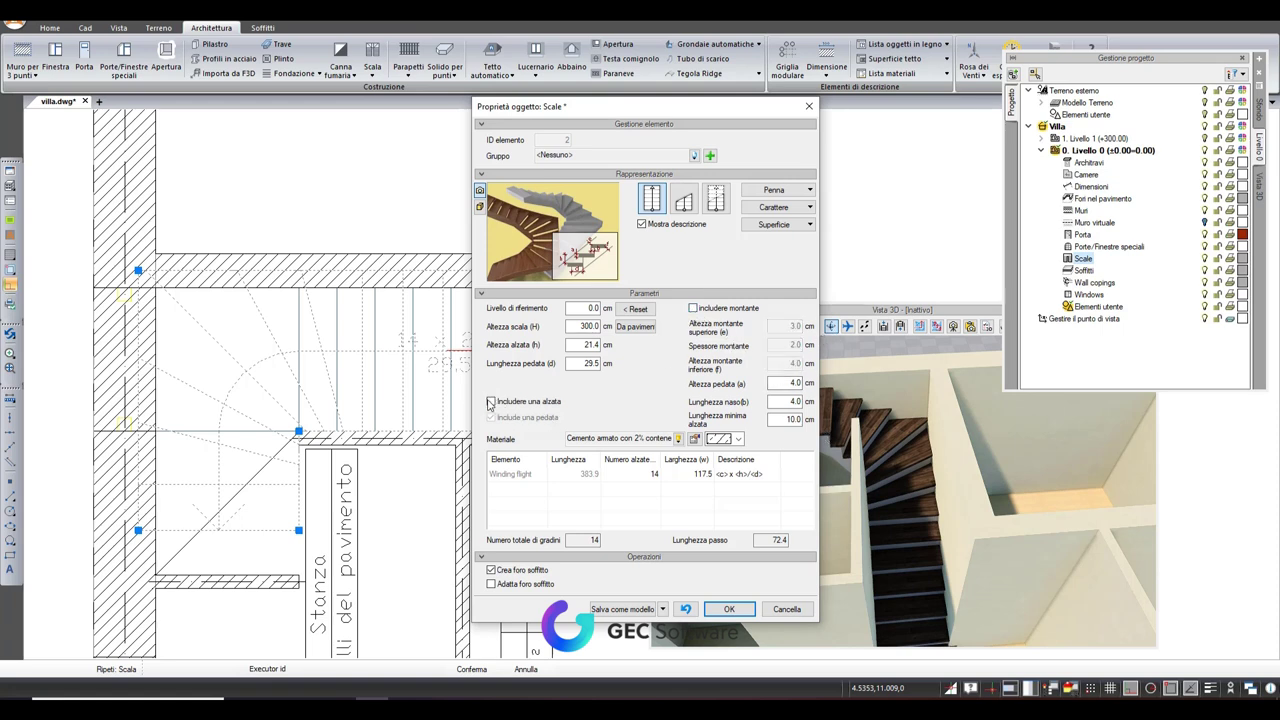
left_click(491, 402)
Step: Apply the stair properties and orbit the 3D view around the house
left_click(729, 609)
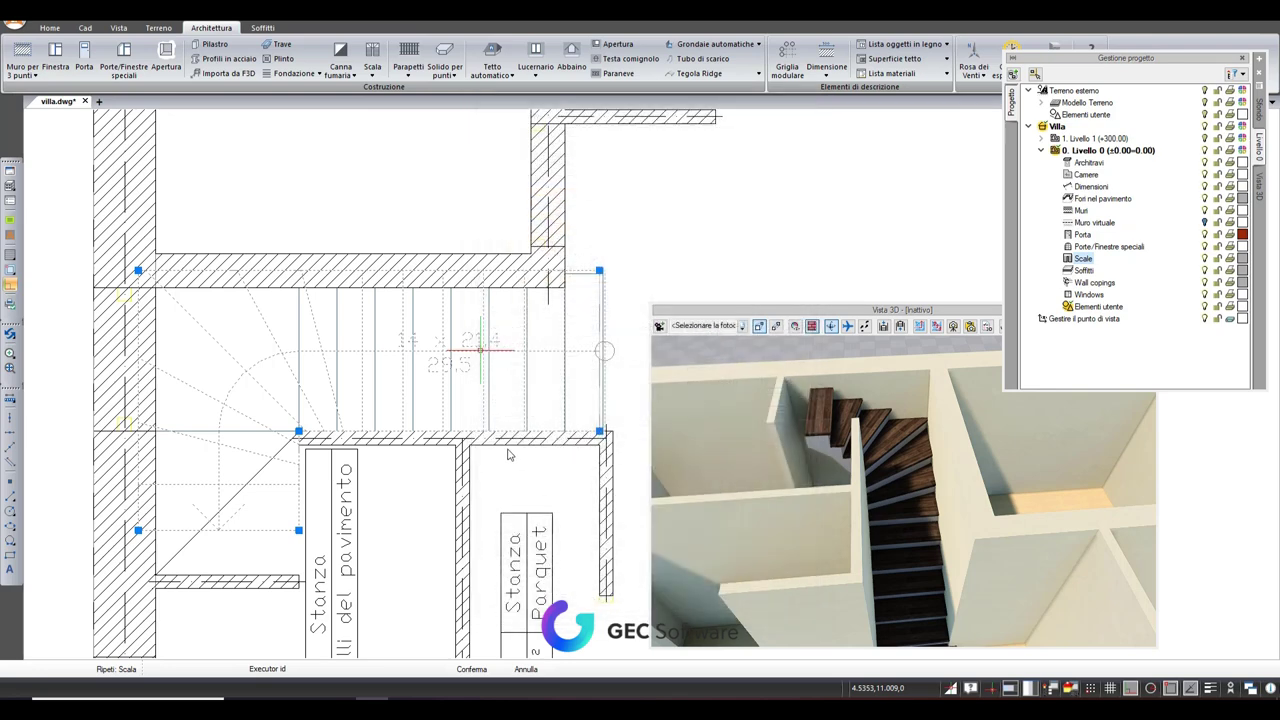
left_click(818, 431)
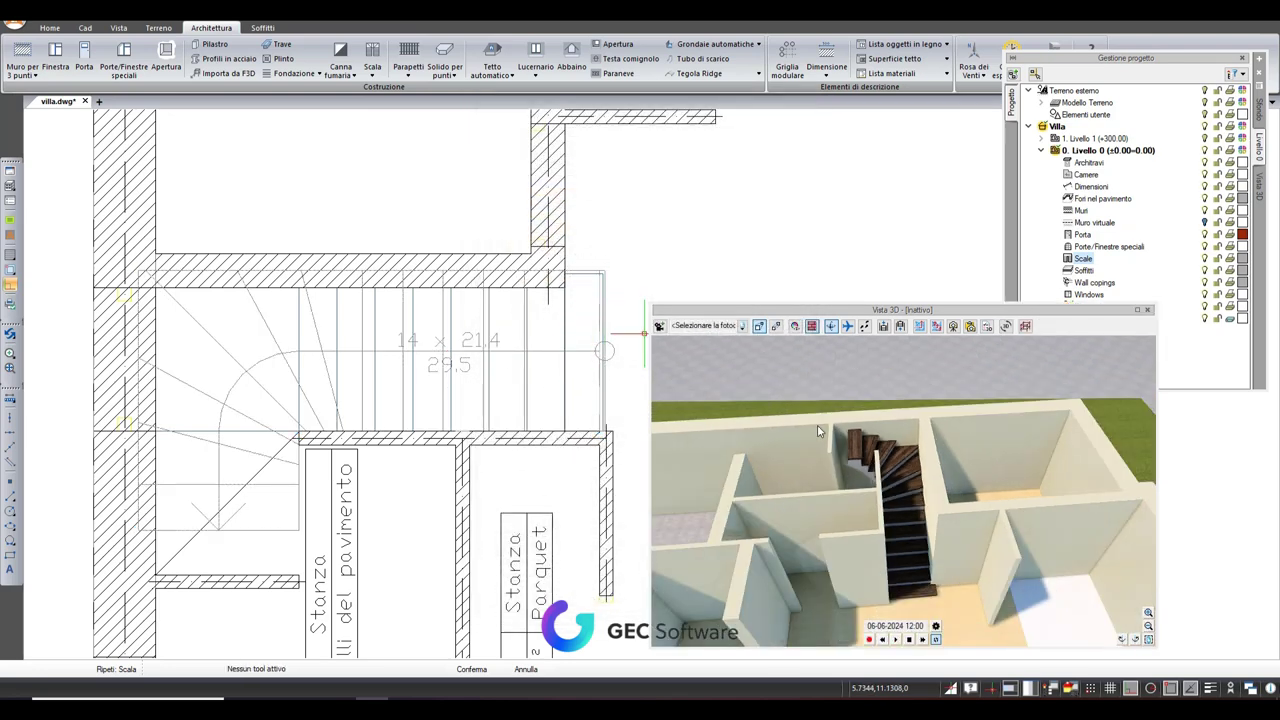
mouse_move(818, 431)
left_mouse_down()
mouse_move(880, 440)
mouse_move(803, 477)
left_mouse_up()
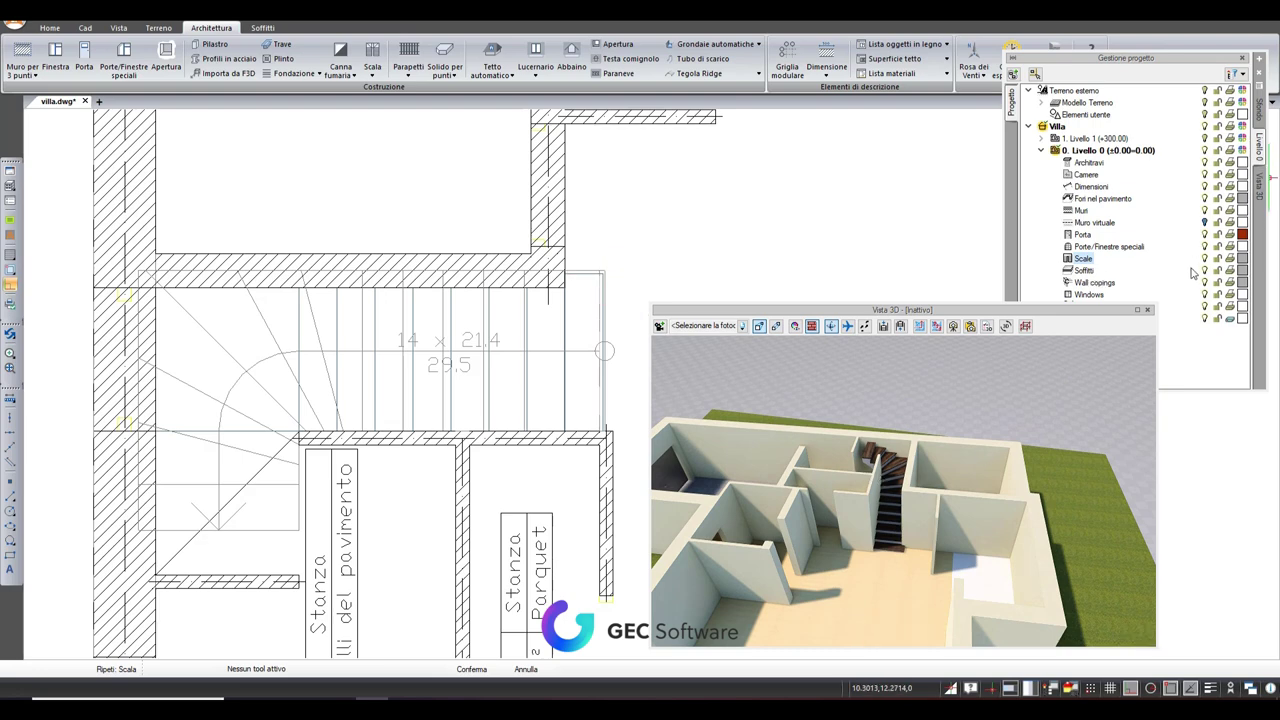
left_click(1260, 185)
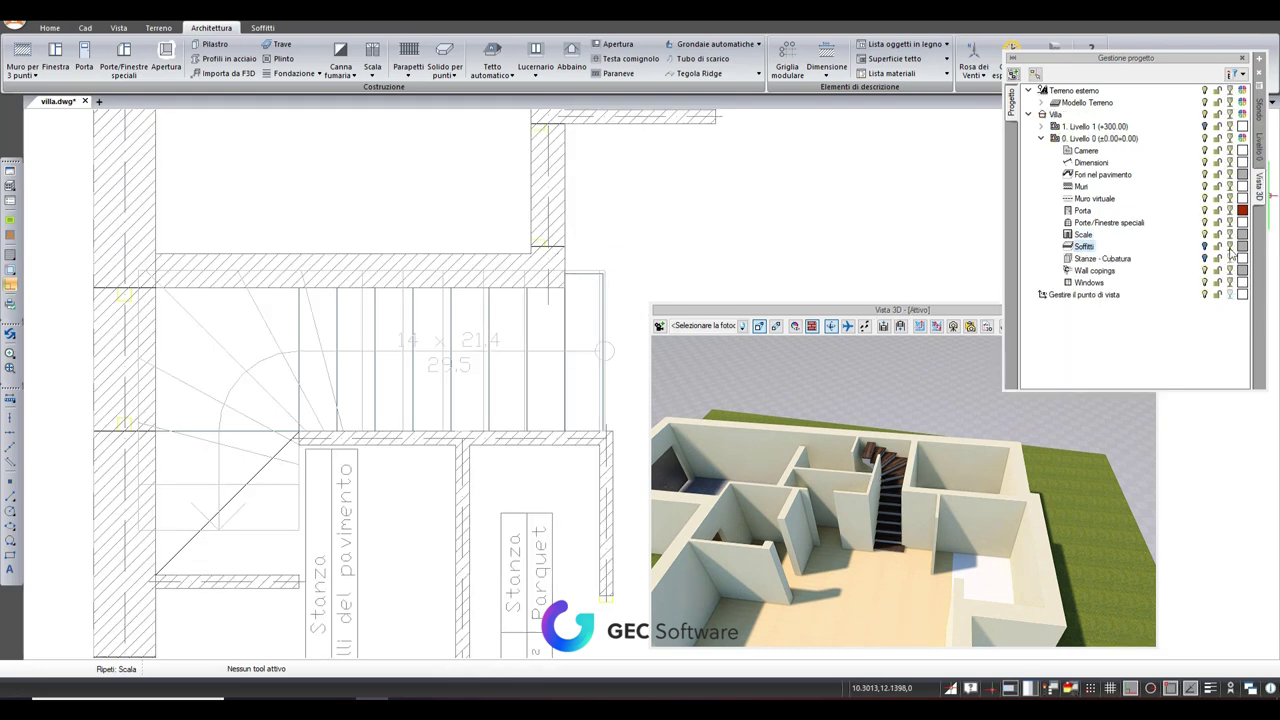
Step: Check ceilings and room volumes in 3D, hide the ceilings, then delete the winding staircase
left_click(1206, 248)
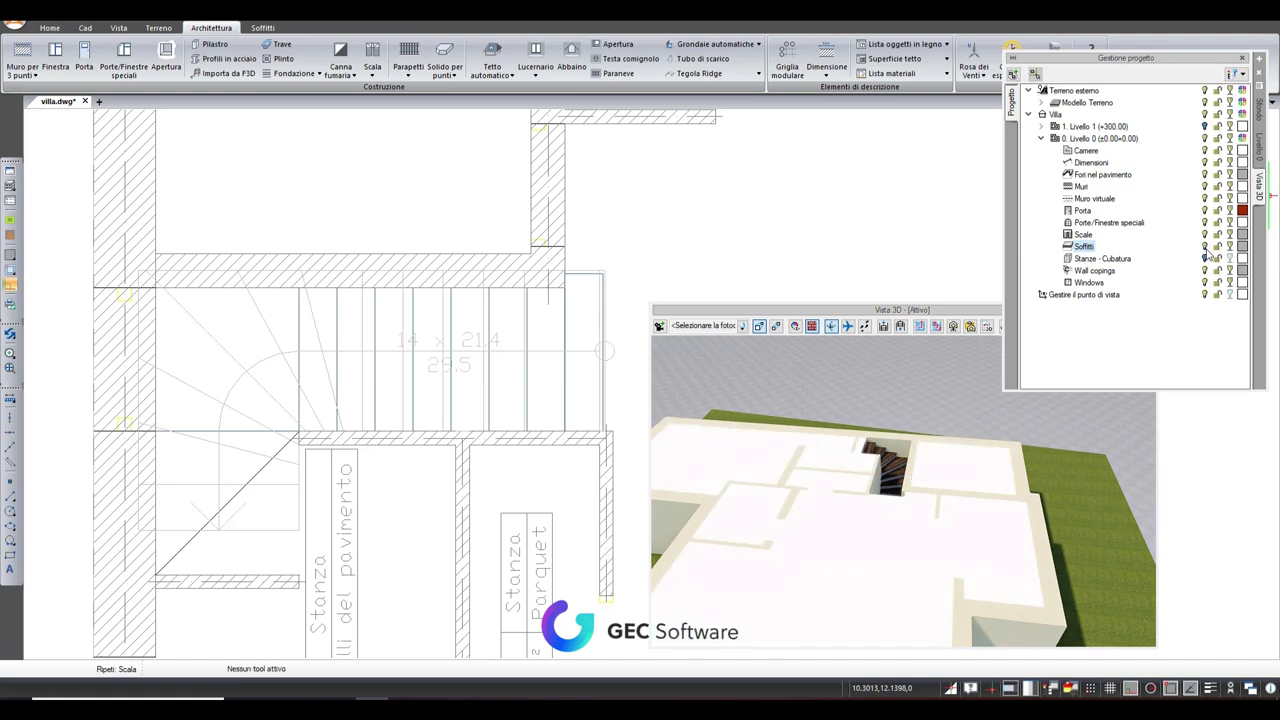
left_click_drag(985, 495, 893, 506)
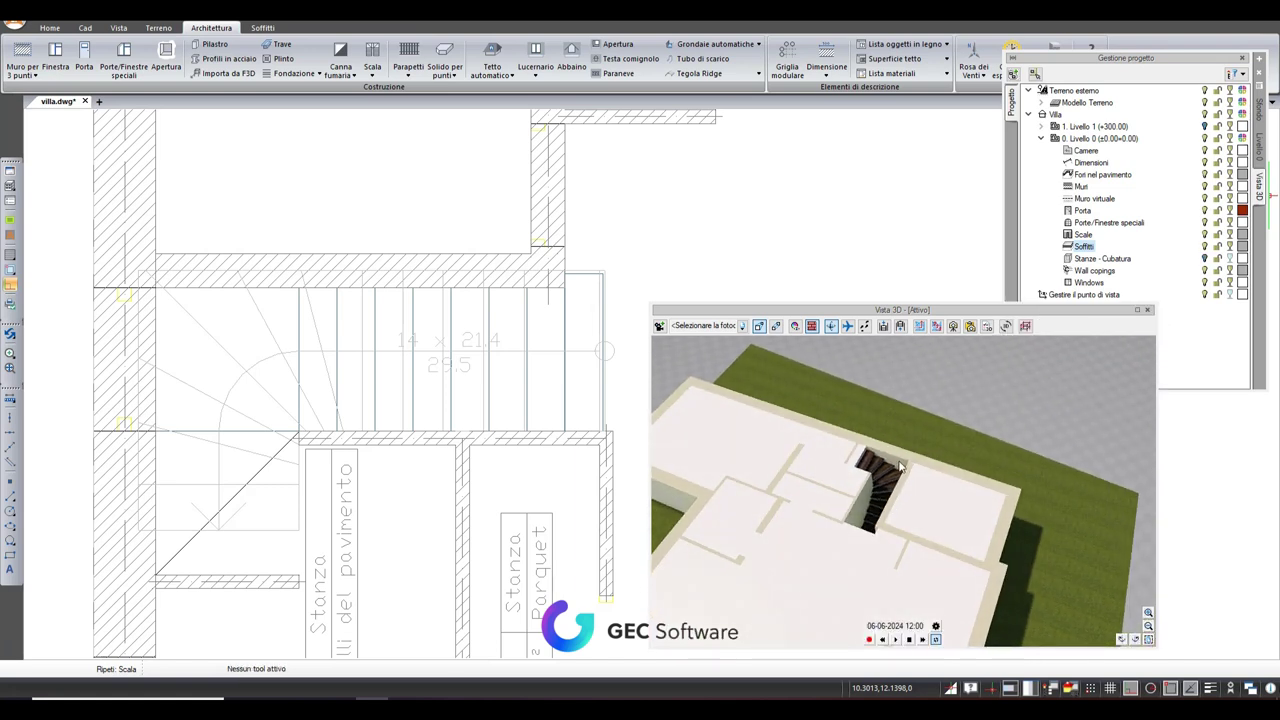
left_click(1205, 258)
left_click(1205, 258)
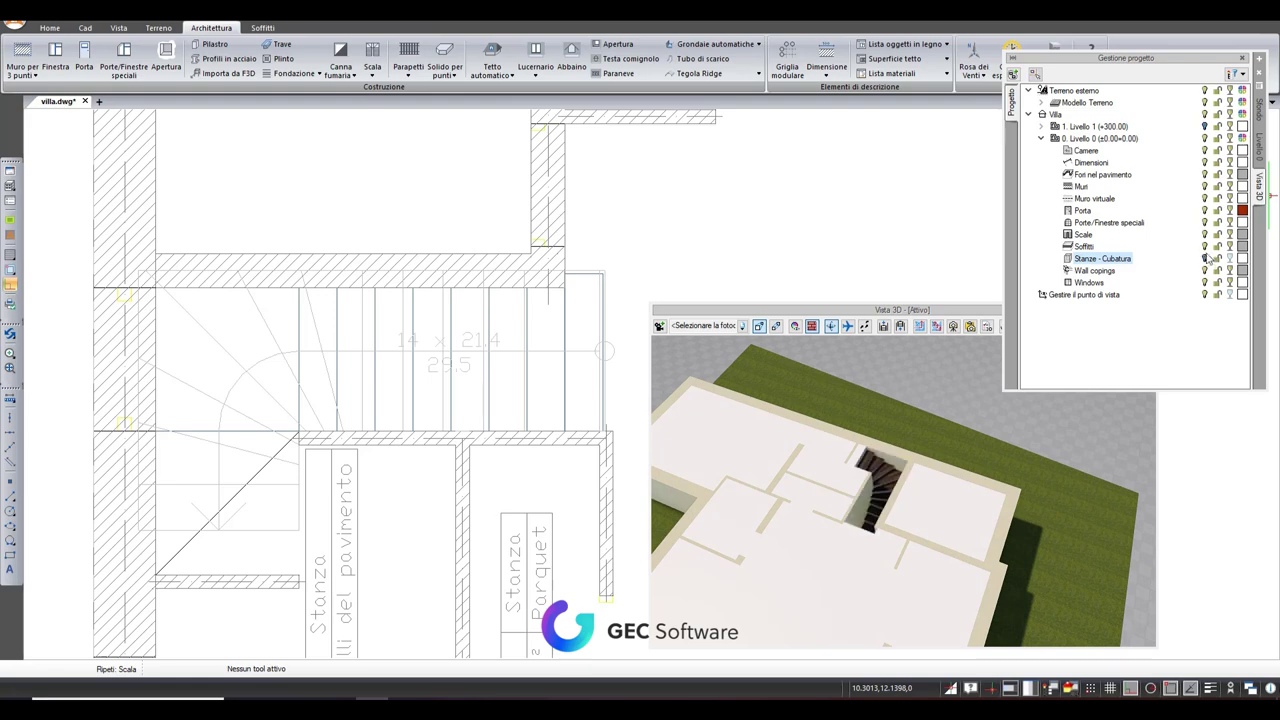
left_click(1205, 247)
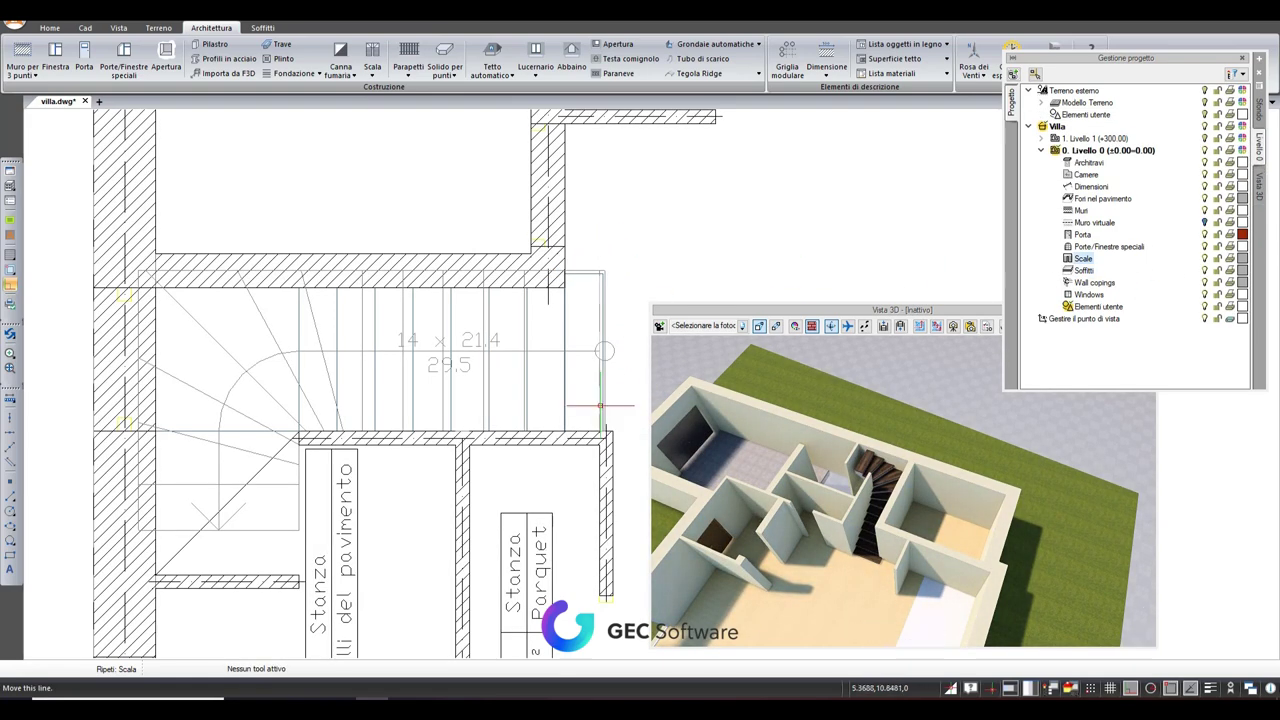
left_click(598, 270)
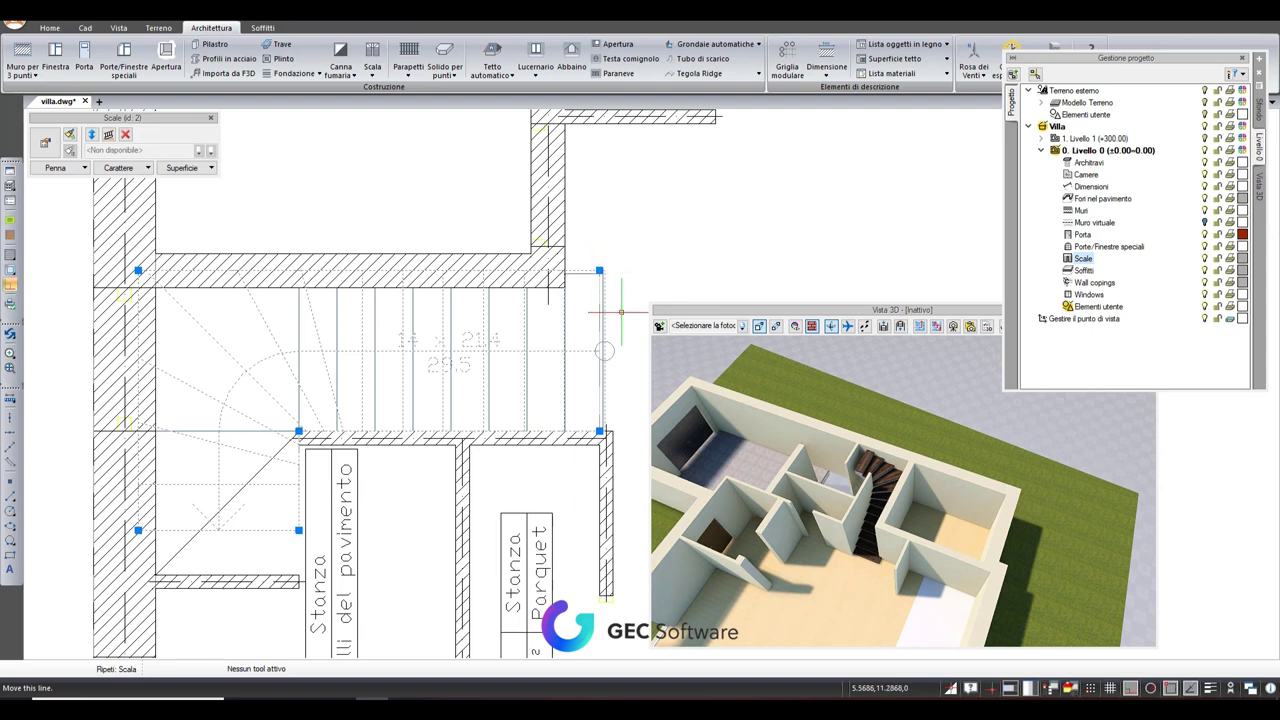
key("Delete")
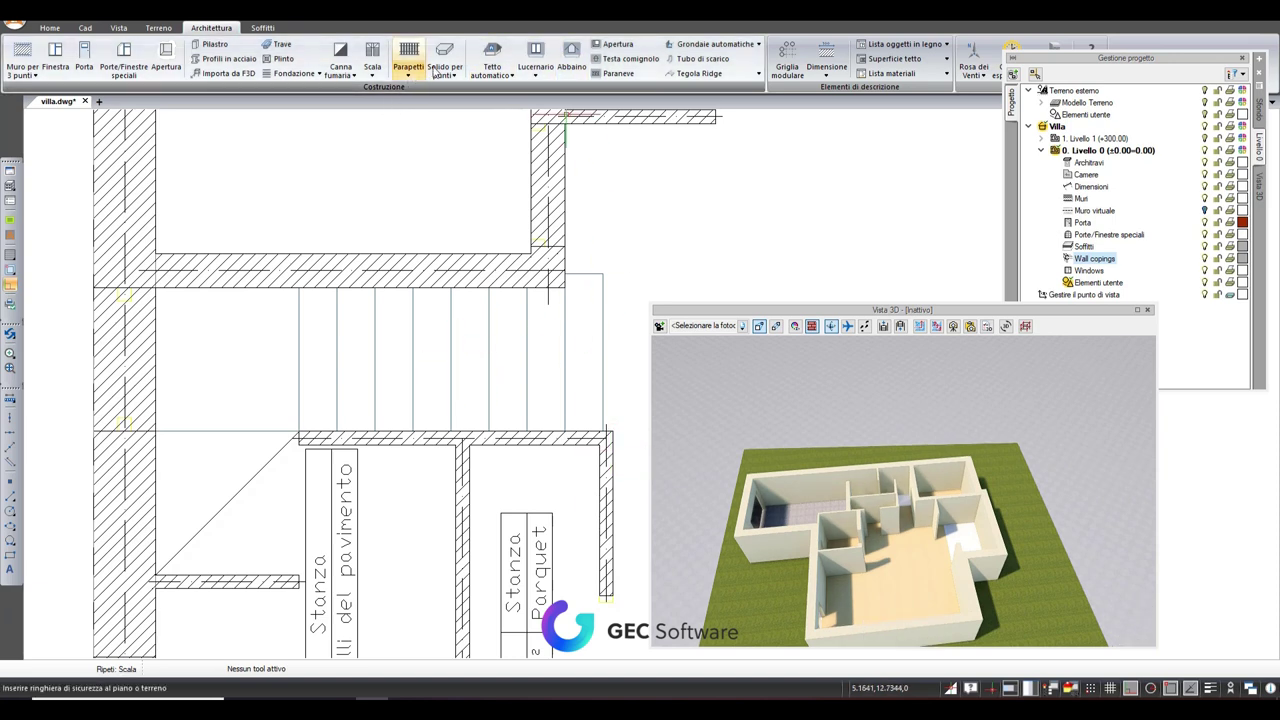
Step: Start a Scala con piano multi-flight stair with a landing
left_click(372, 70)
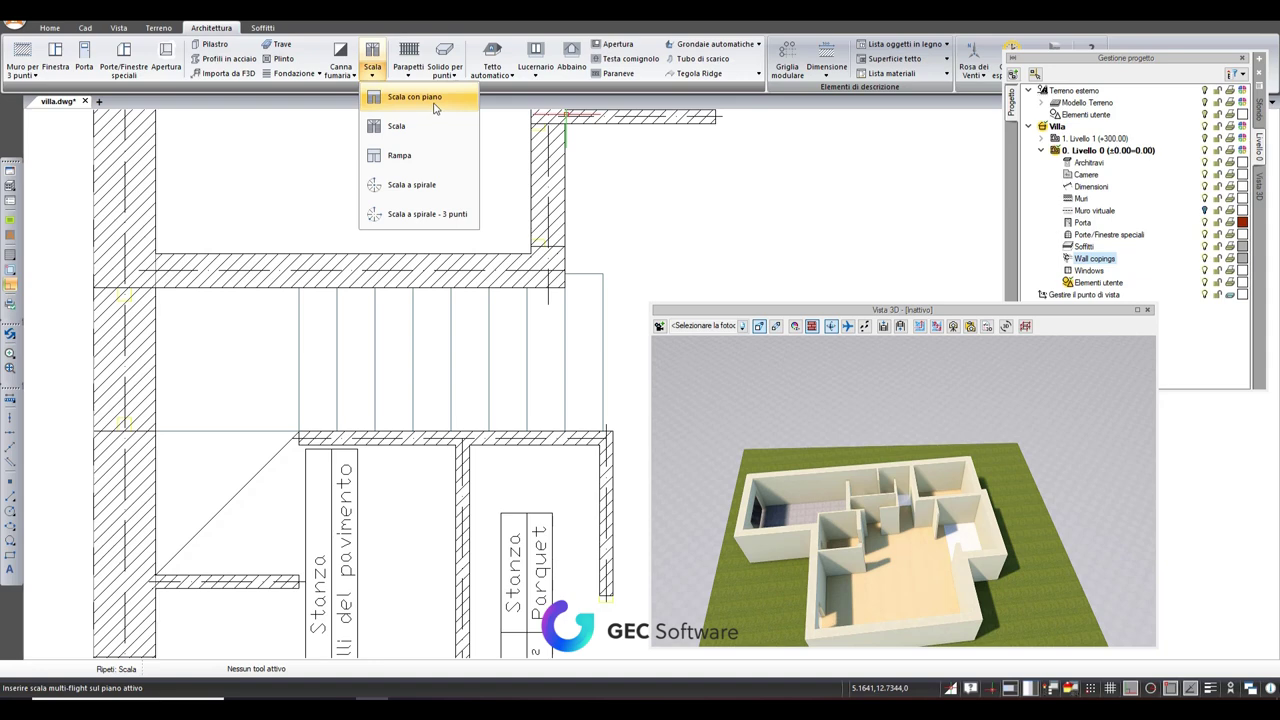
left_click(435, 106)
left_click_drag(620, 180, 715, 153)
scroll(563, 277, "up", 1)
scroll(563, 277, "up", 1)
scroll(470, 340, "up", 1)
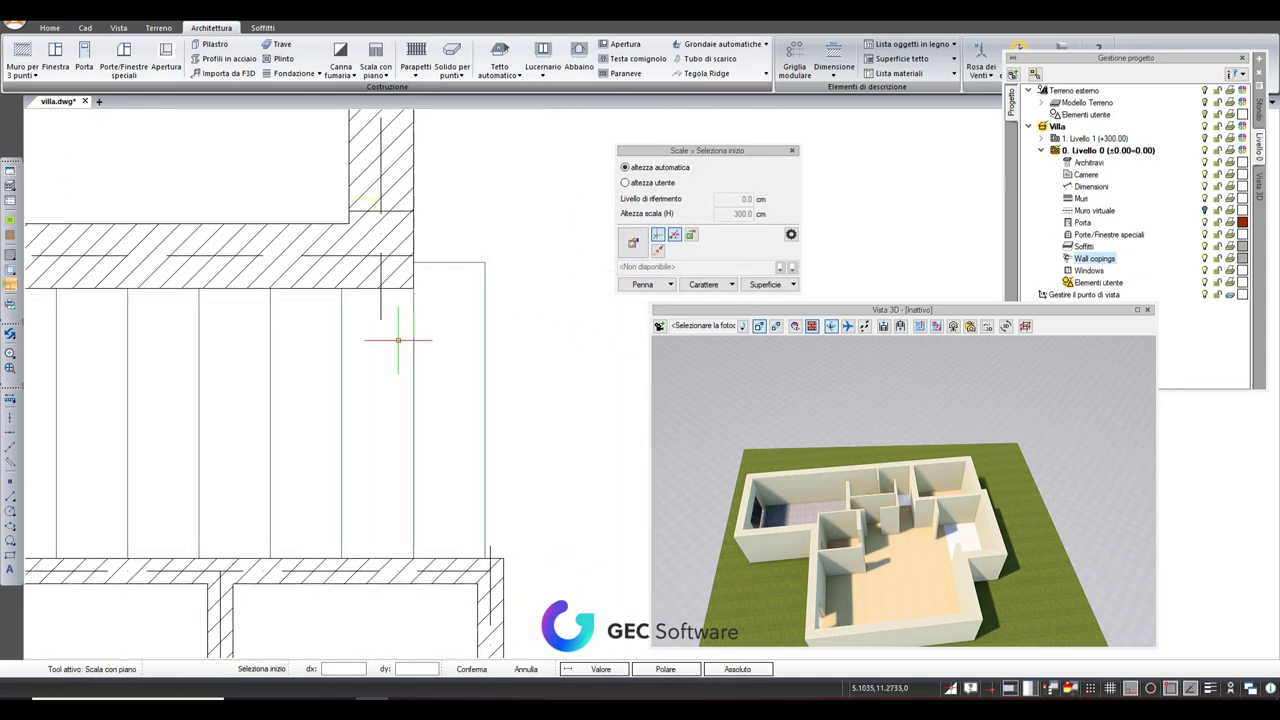
Step: Place the first flight's start and end, set width 117.5, and fix the landing
left_click(483, 262)
scroll(480, 335, "down", 4)
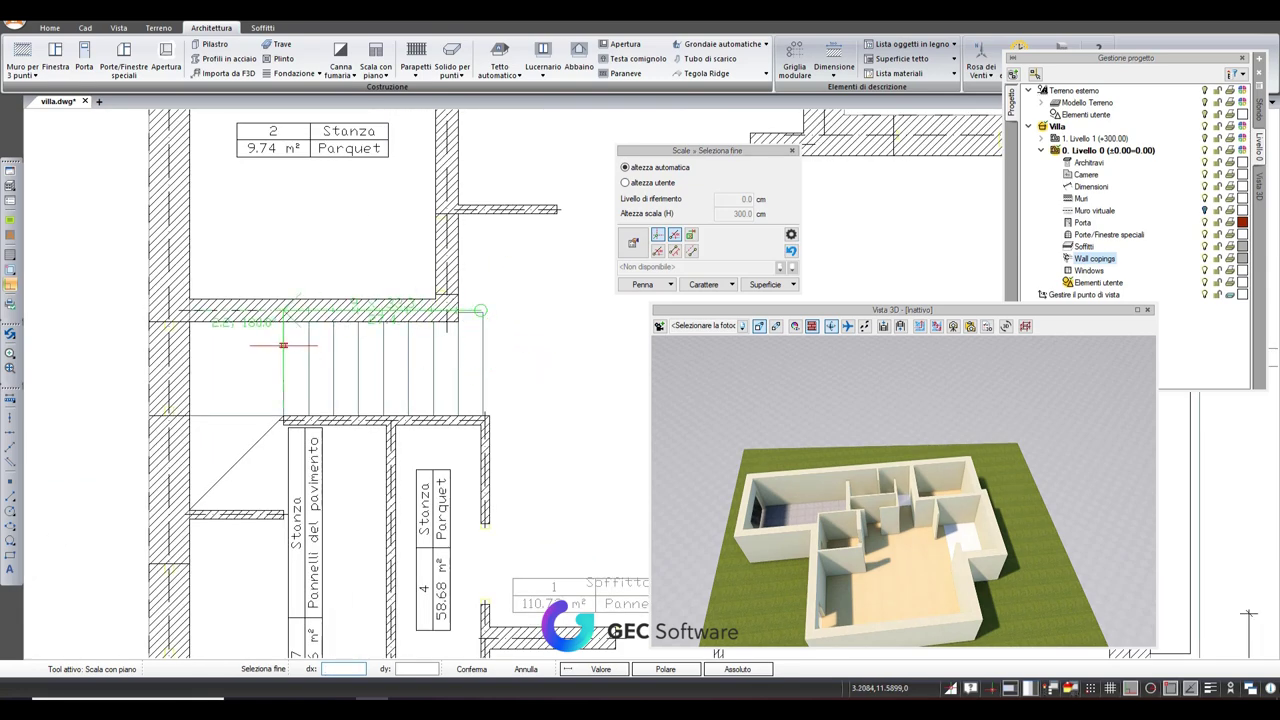
scroll(279, 313, "up", 4)
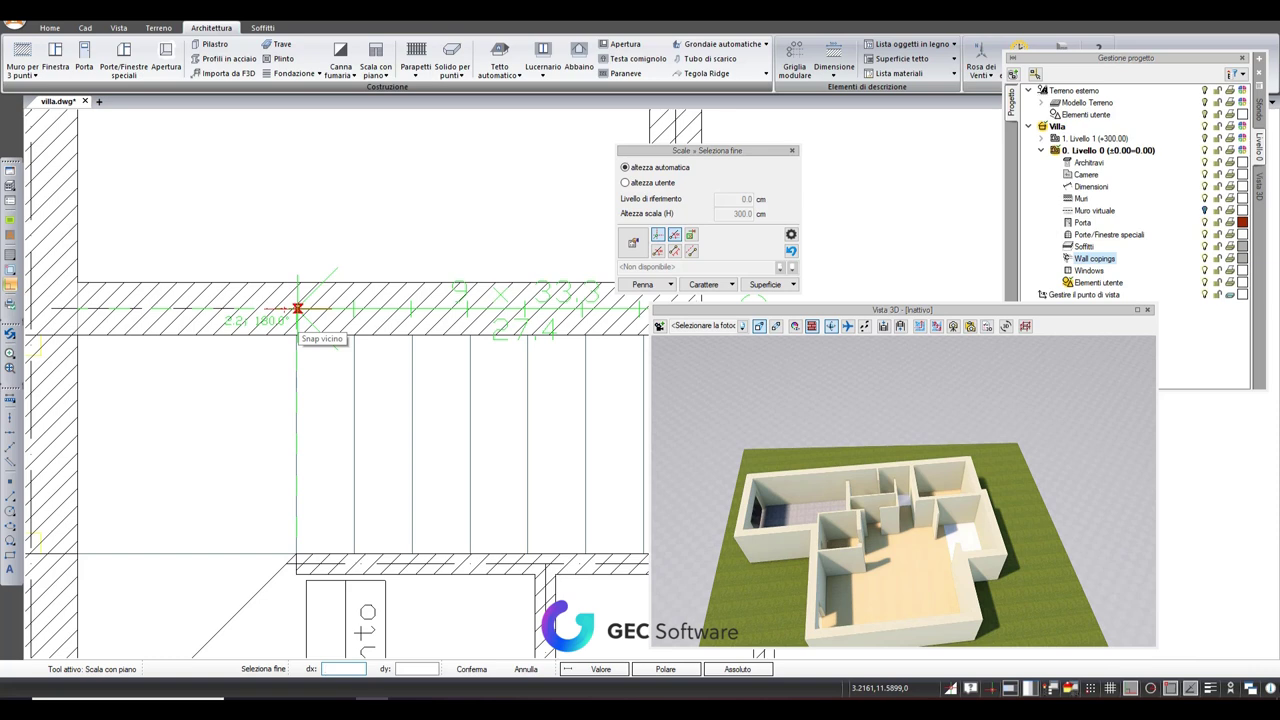
left_click(297, 309)
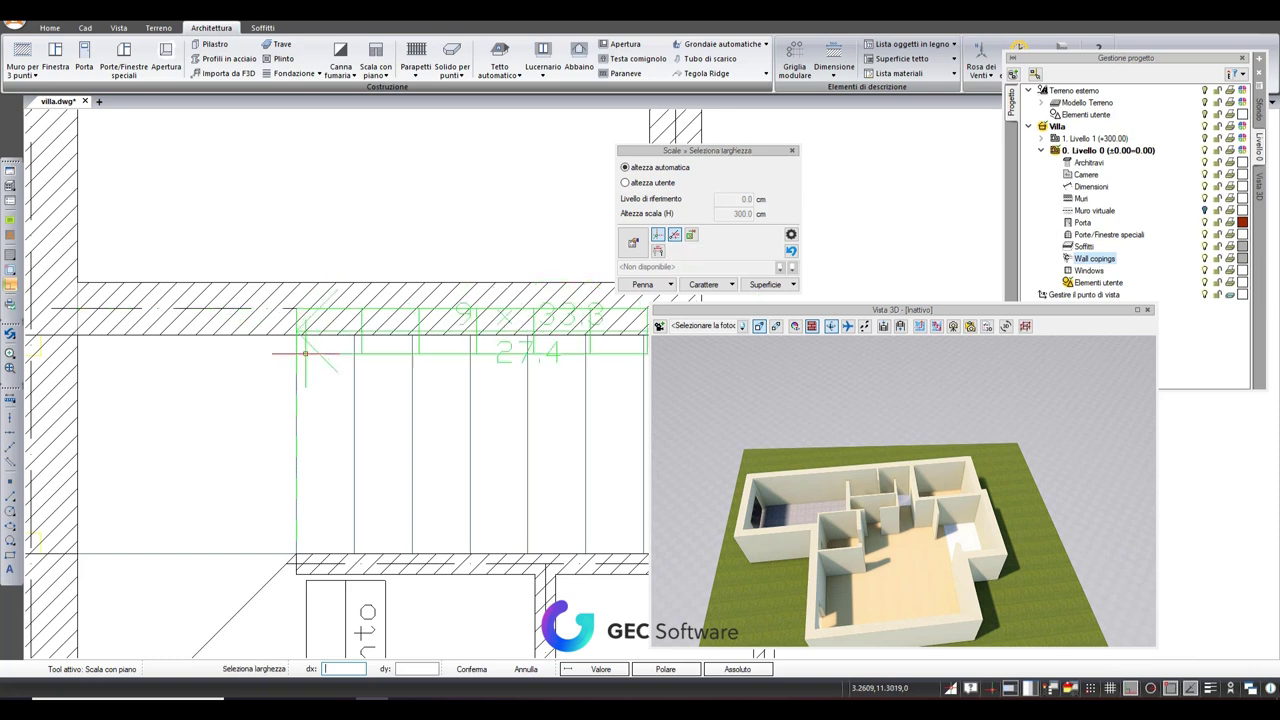
left_click(296, 553)
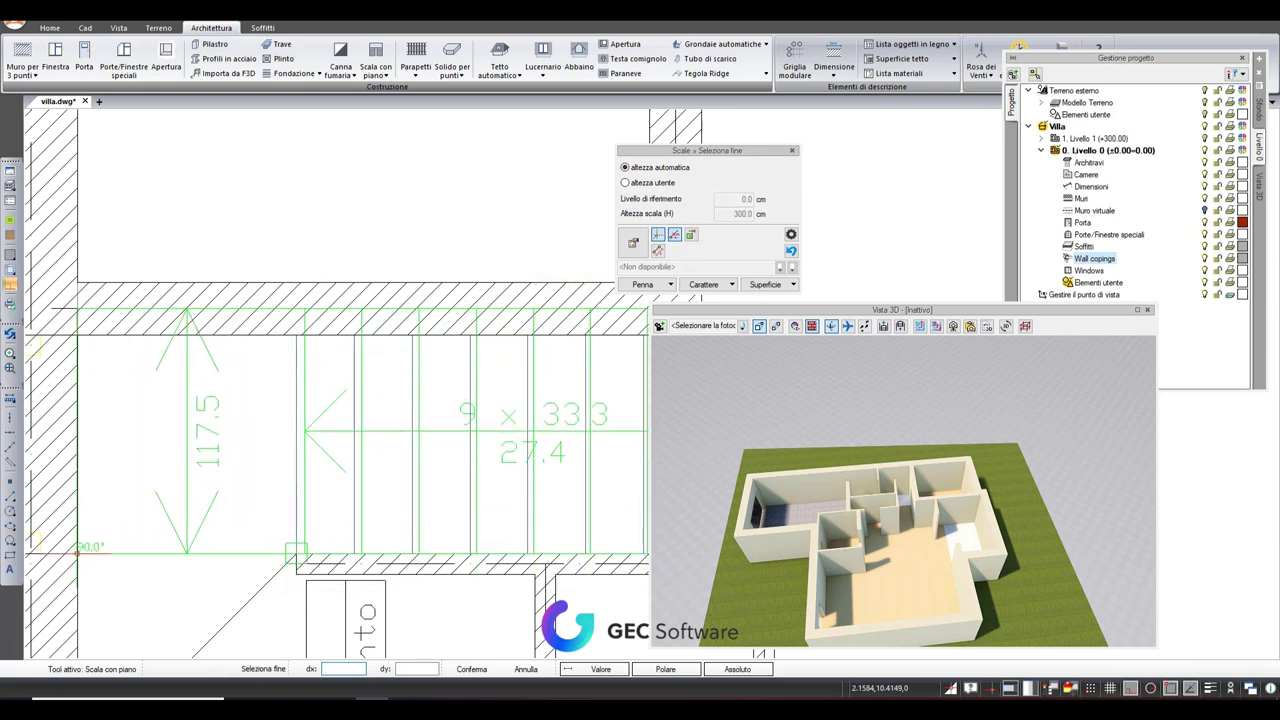
left_click(76, 549)
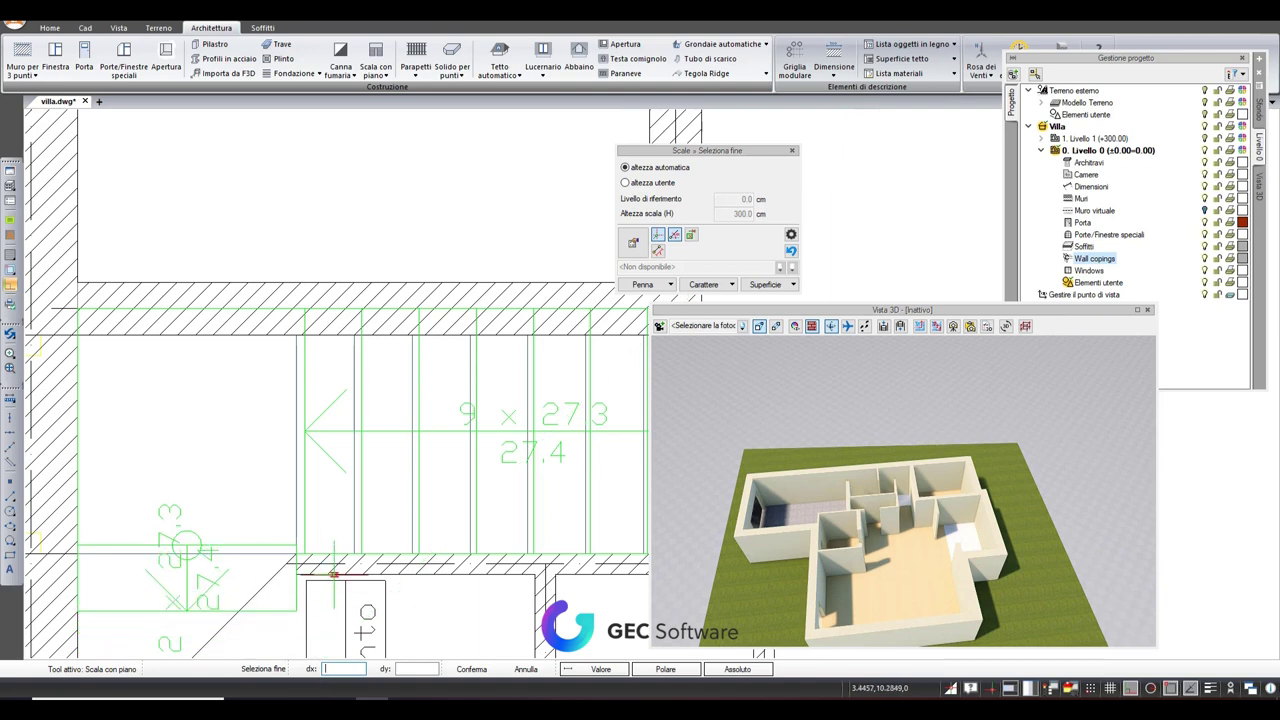
Step: Finish the 9 × 27.3-step stair, inspect it in 3D, and show the 3D layer list
key("Return")
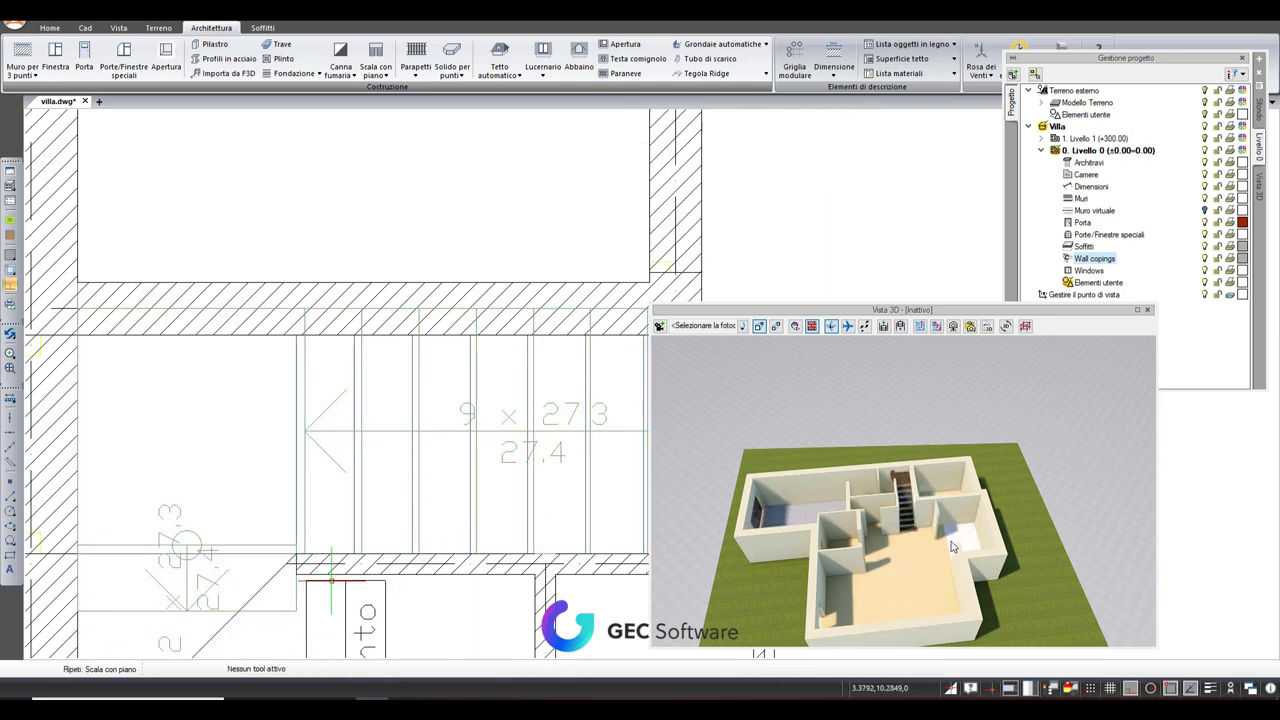
scroll(940, 531, "up", 5)
mouse_move(940, 531)
left_mouse_down()
mouse_move(940, 480)
mouse_move(940, 520)
left_mouse_up()
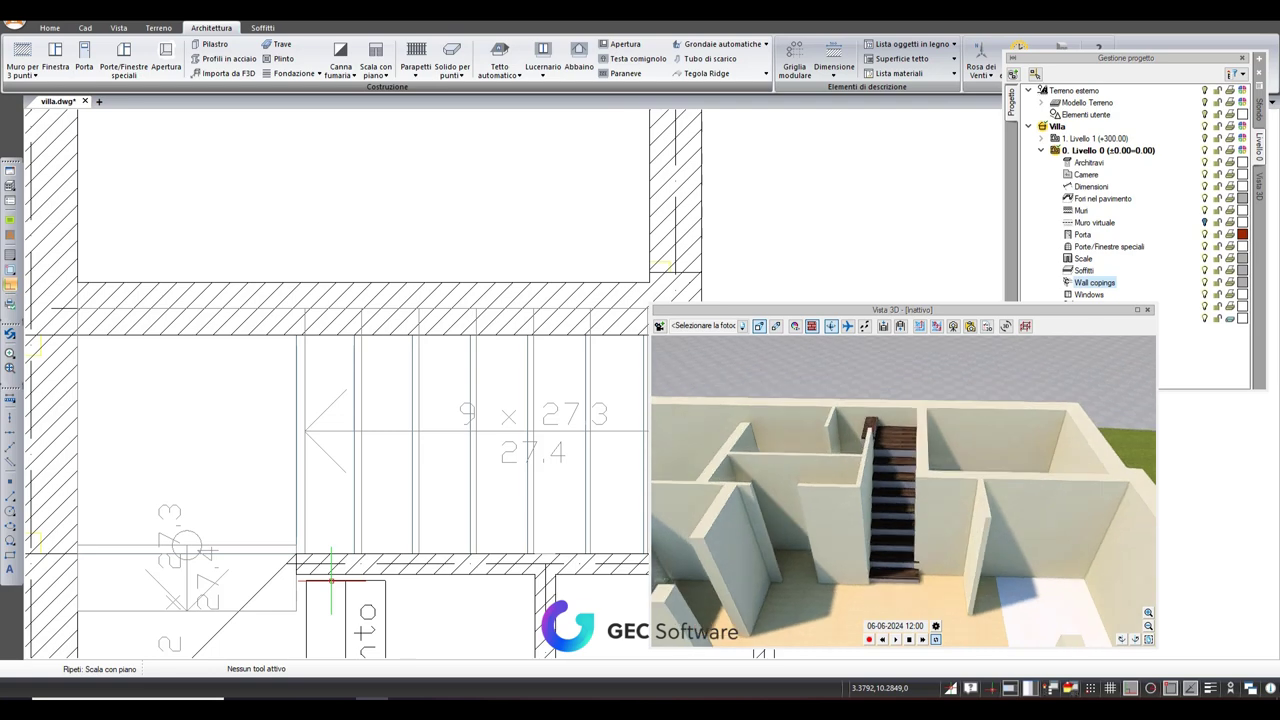
scroll(509, 377, "down", 2)
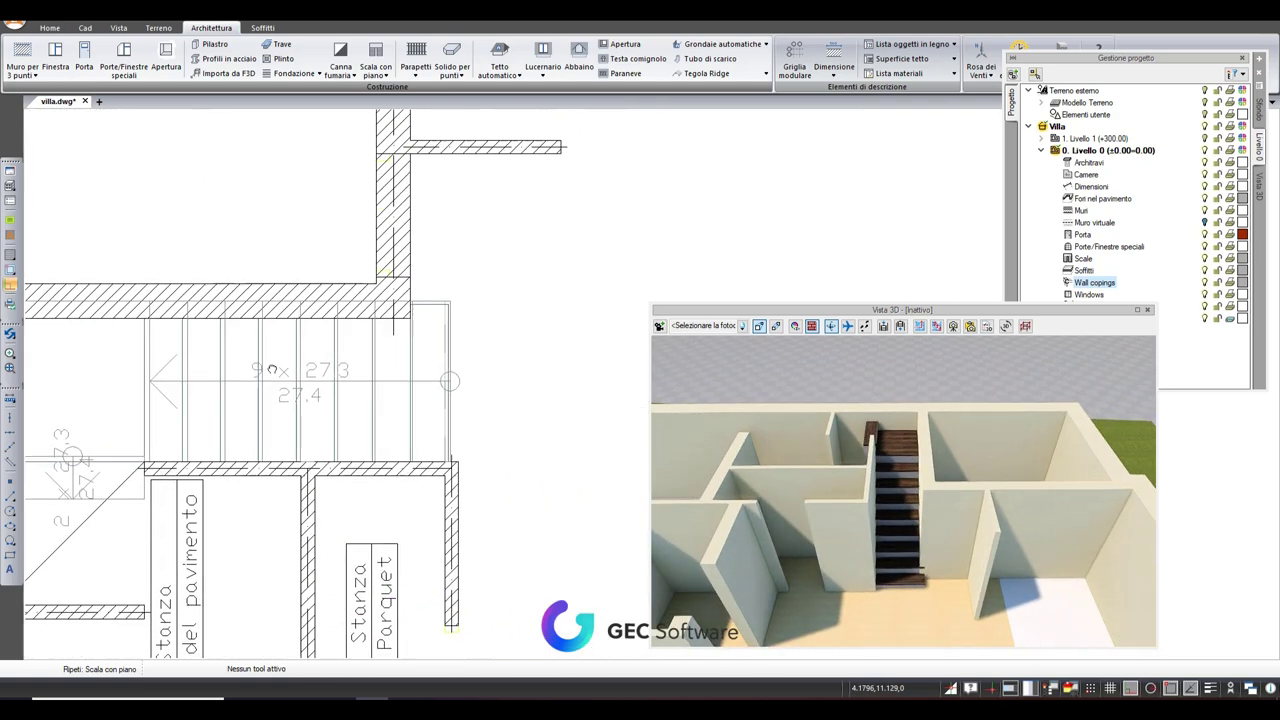
scroll(858, 518, "up", 2)
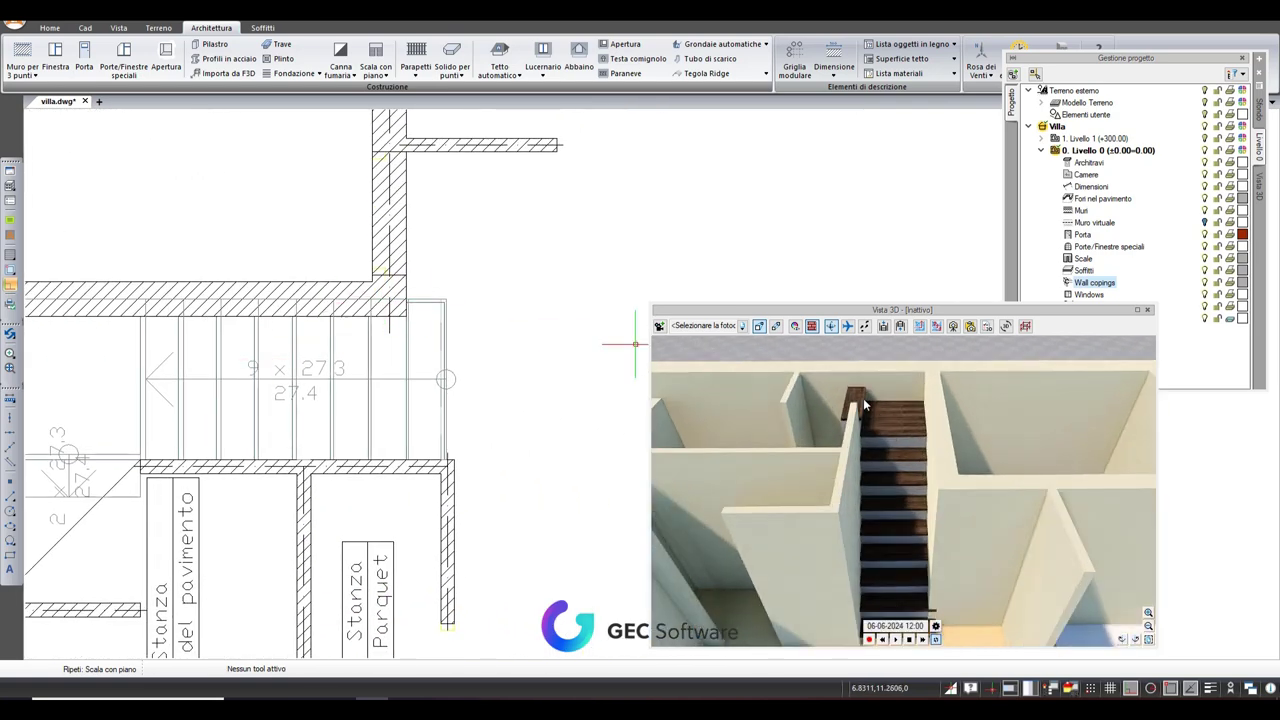
scroll(901, 509, "down", 3)
mouse_move(901, 509)
left_mouse_down()
mouse_move(960, 509)
mouse_move(1186, 279)
left_mouse_up()
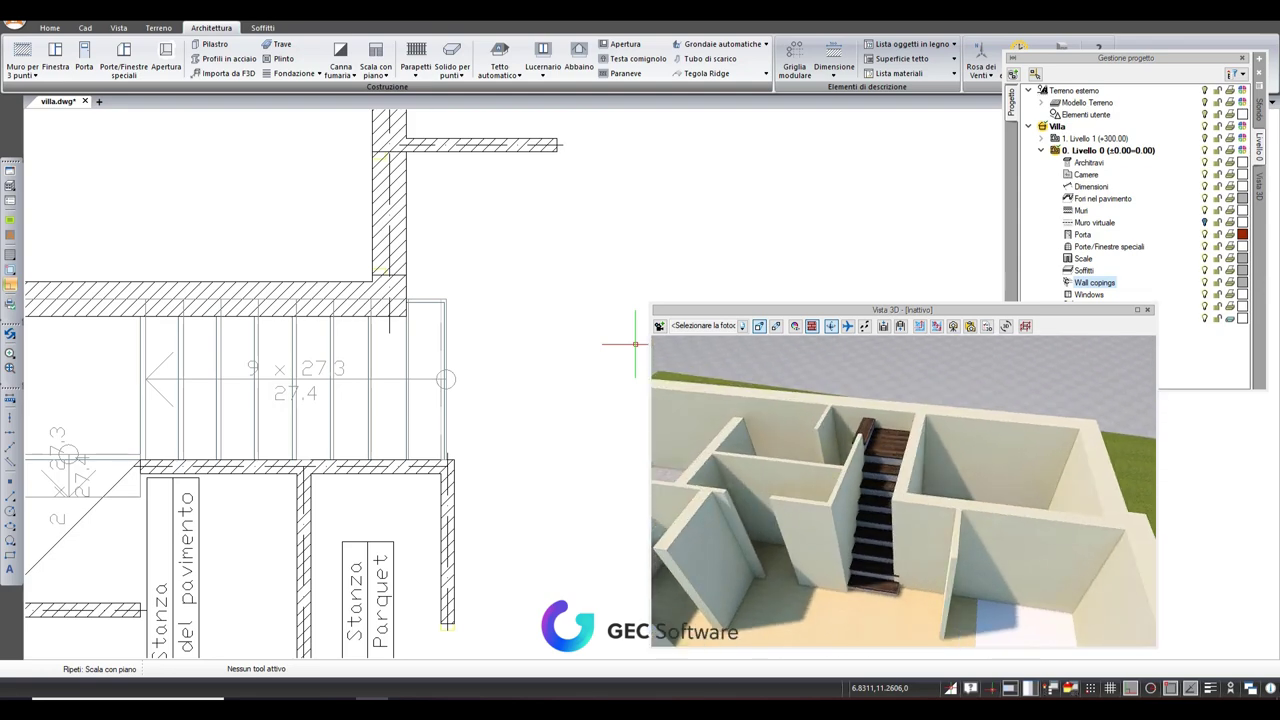
left_click(1260, 186)
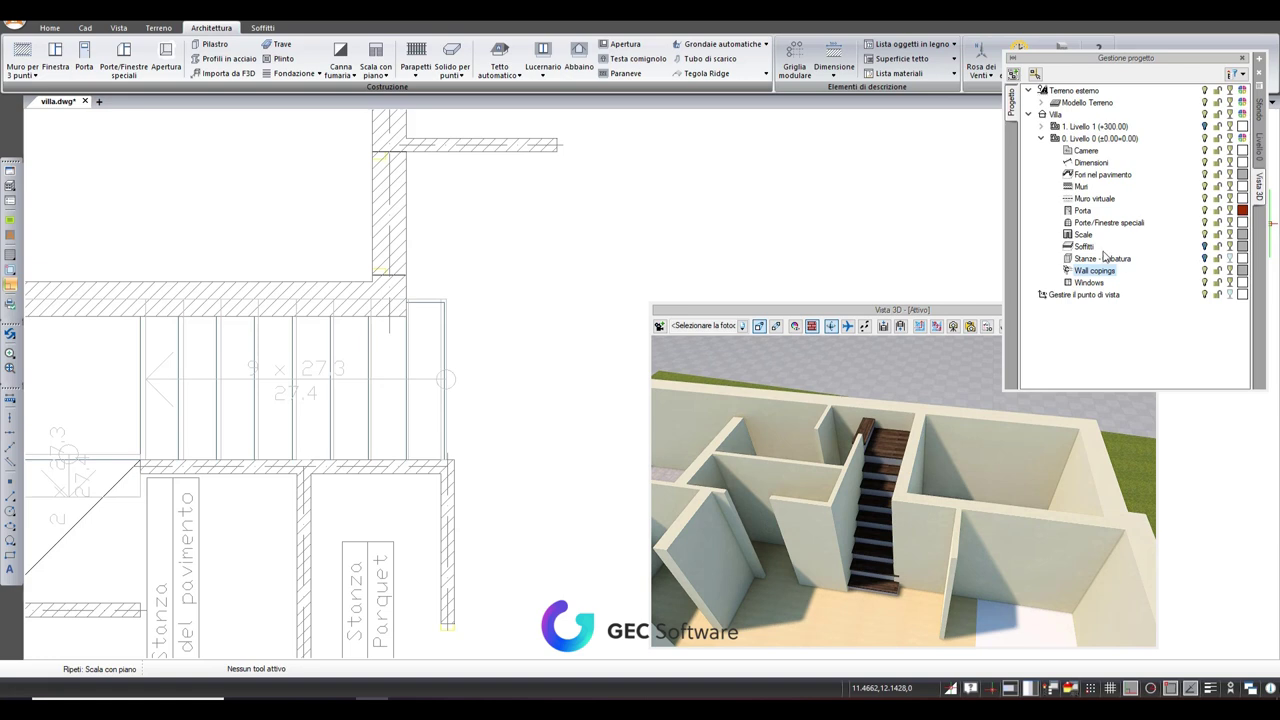
Step: Turn on the 3D ceilings to check the stairwell opening, then show the Solido per punti options
left_click(1205, 247)
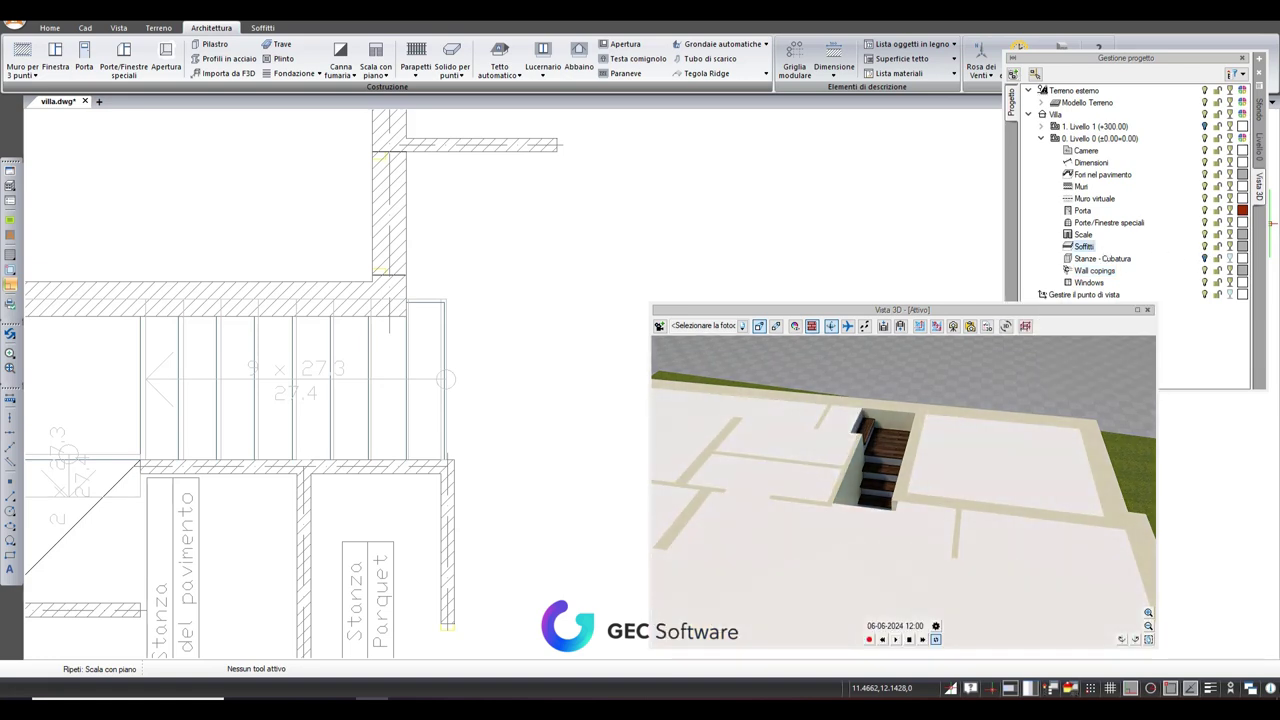
left_click_drag(900, 500, 960, 470)
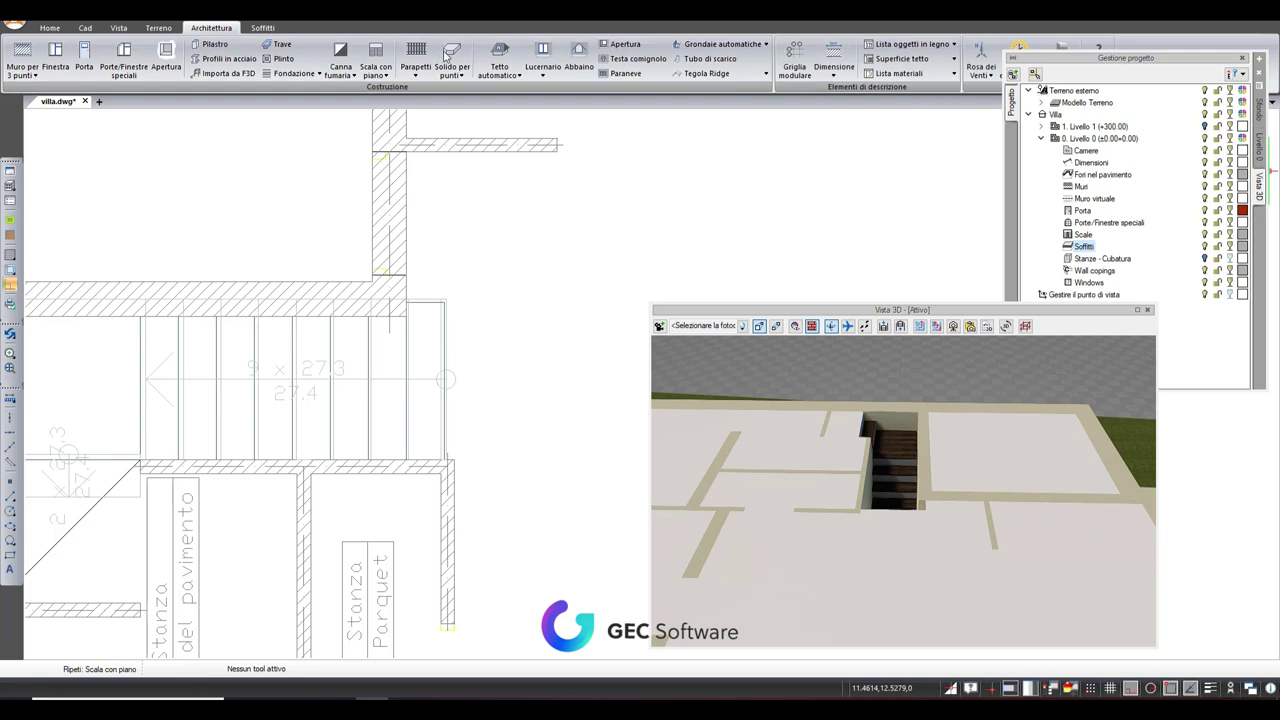
left_click(461, 74)
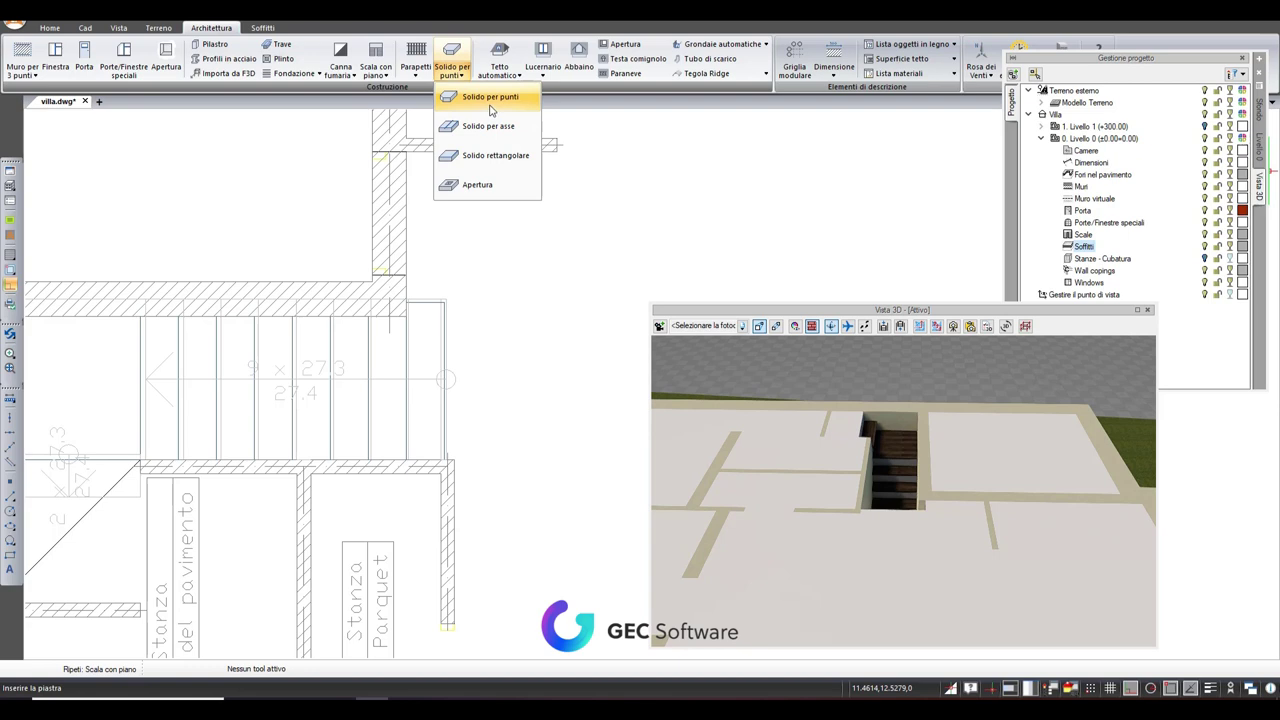
Step: With the whole Livello 0 ground-floor plan active and in view, open the Scala con piano stair-type list
left_click(197, 421)
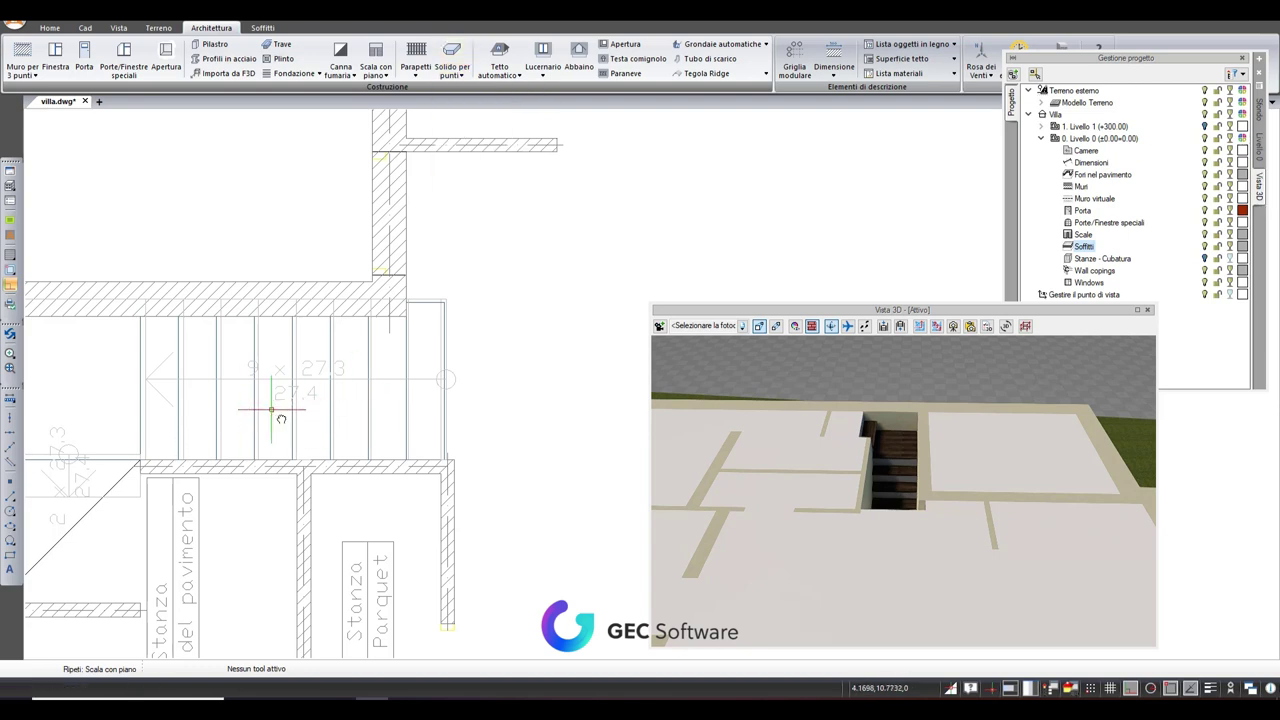
middle_click_drag(272, 409, 383, 333)
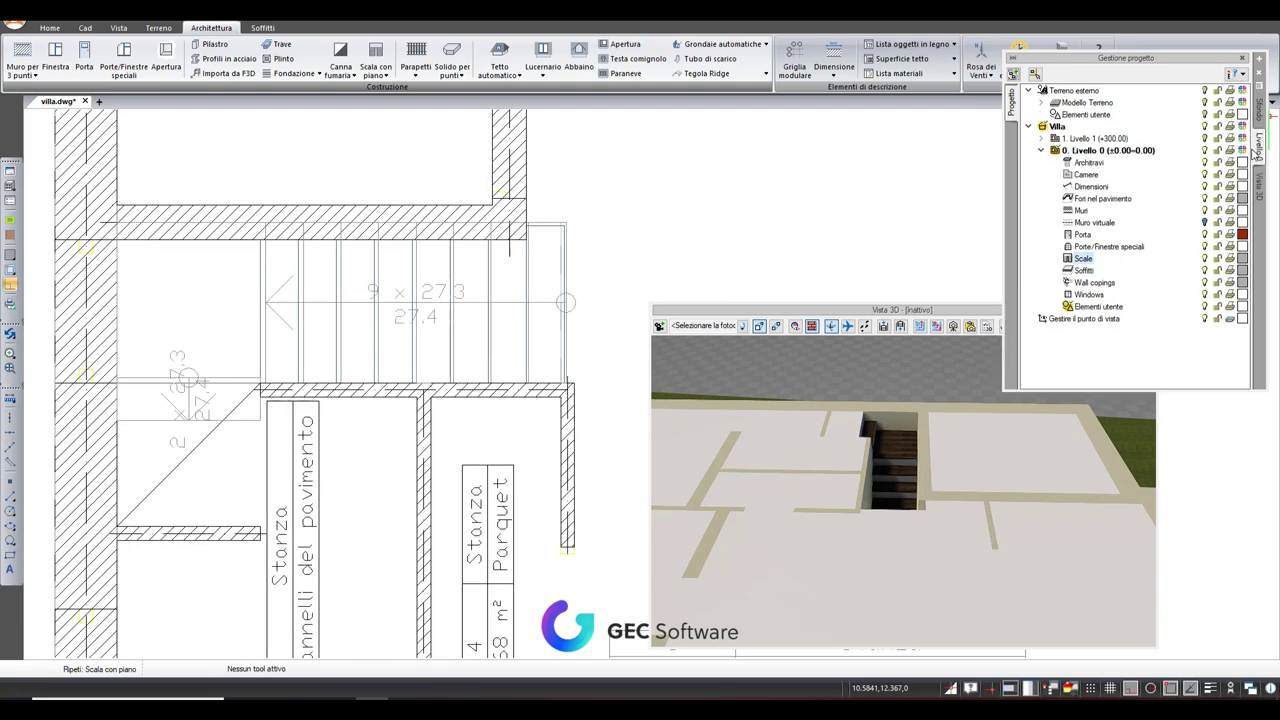
left_click(1258, 148)
scroll(539, 306, "down", 2)
scroll(517, 323, "down", 3)
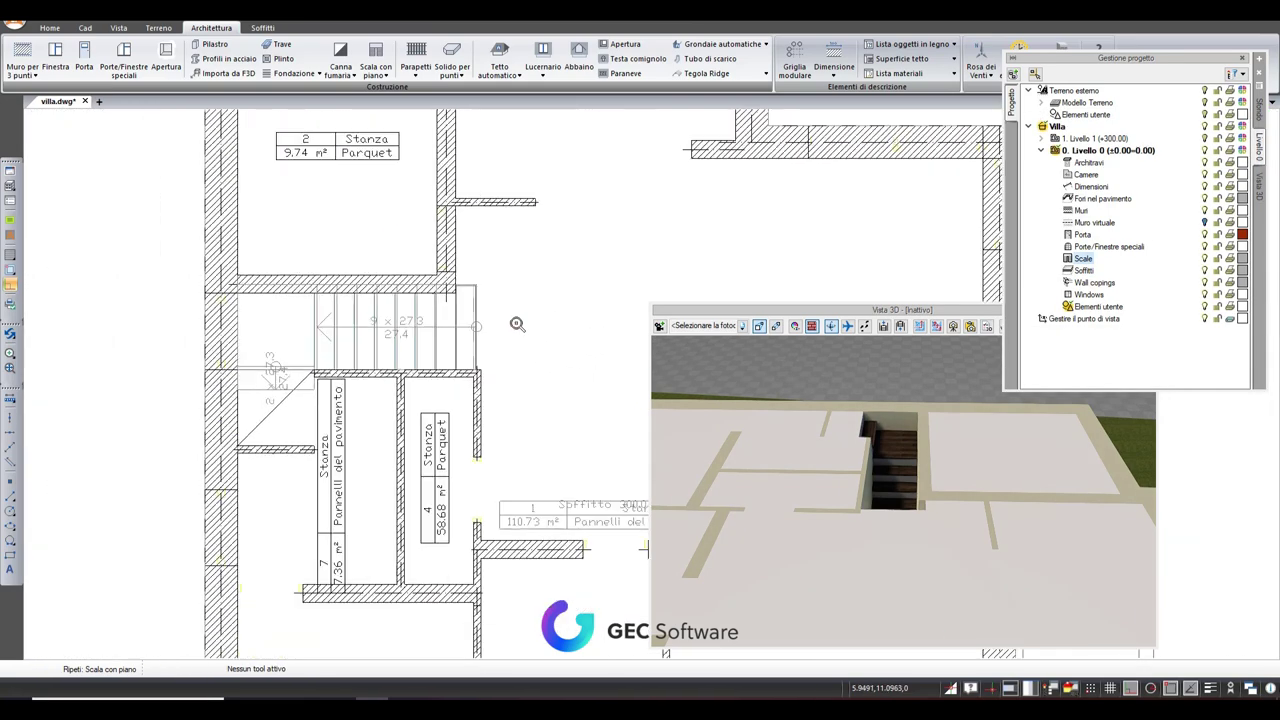
scroll(580, 340, "down", 2)
middle_click_drag(580, 340, 352, 396)
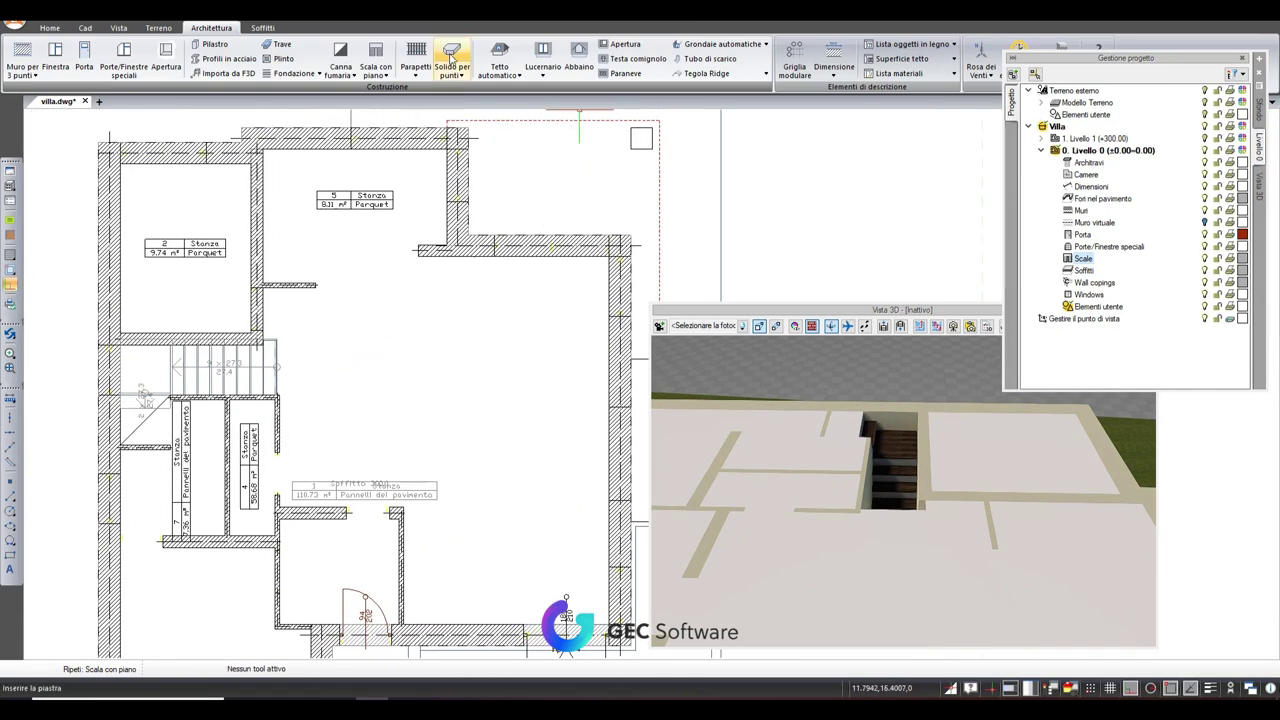
left_click(389, 76)
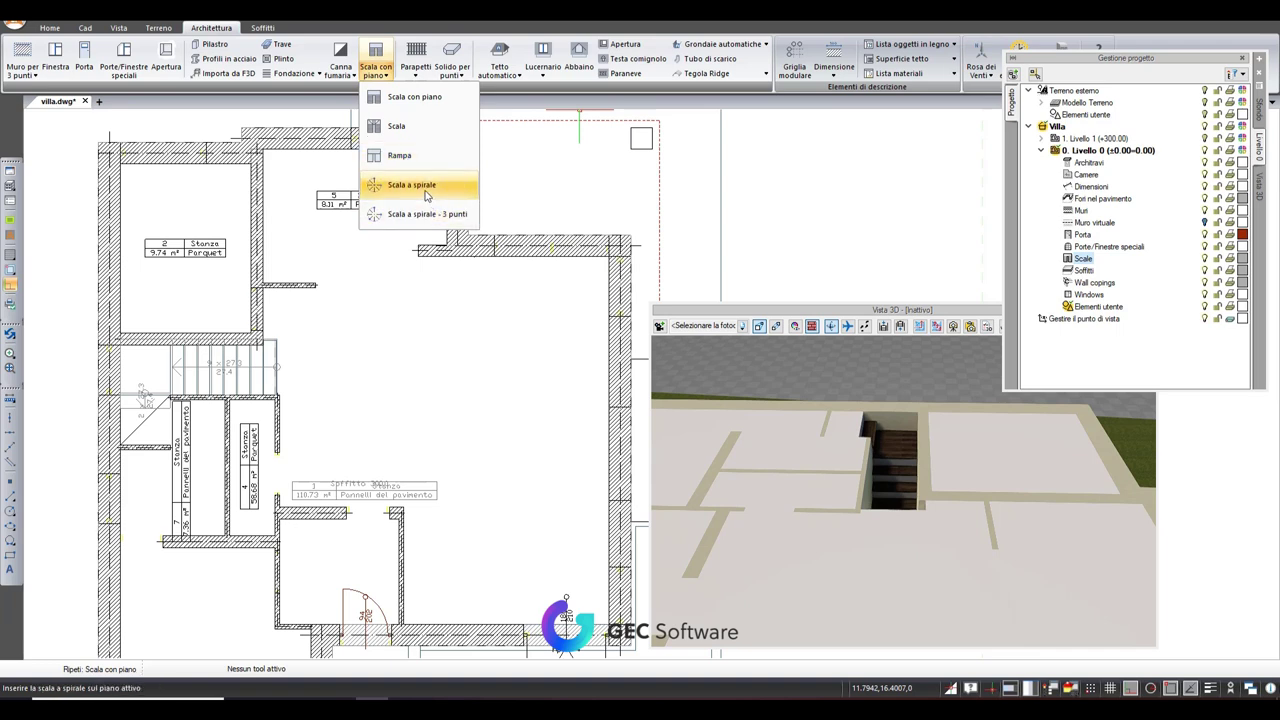
Step: Place a Scala a spirale in the upper-right room by centre, outer and inner radii, side and end point
left_click(426, 185)
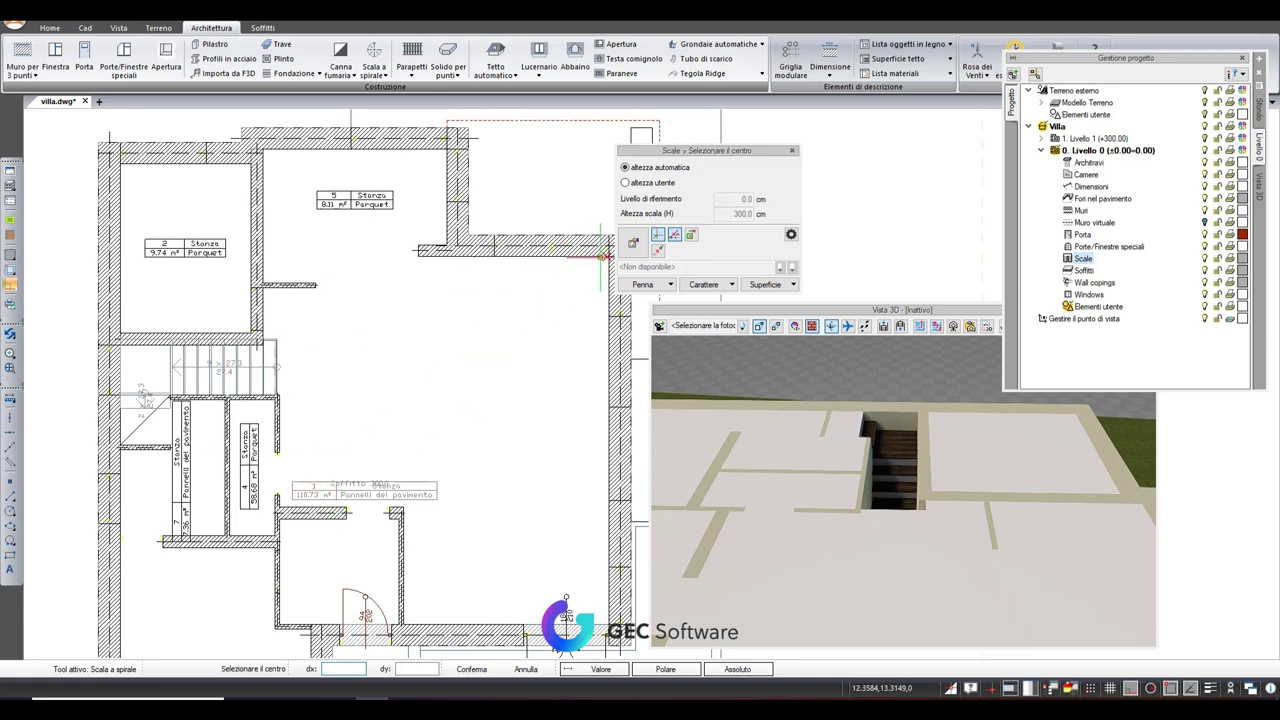
left_click(545, 298)
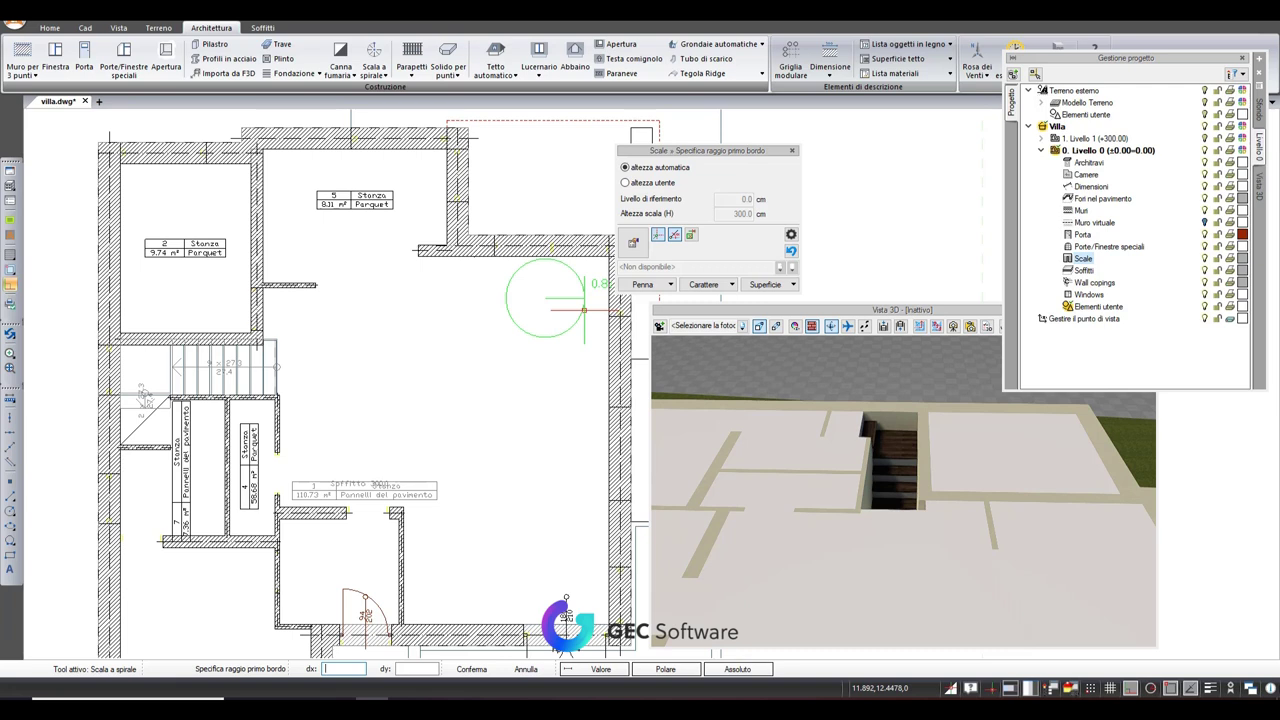
left_click(584, 310)
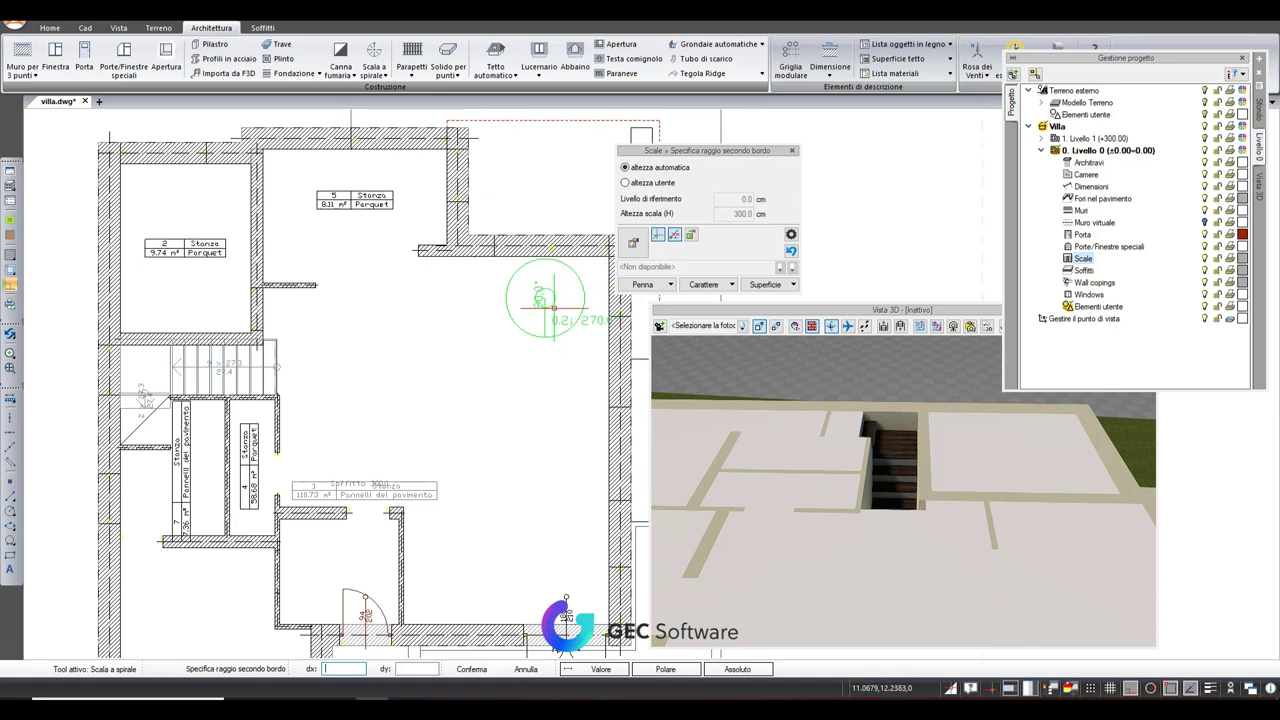
left_click(553, 306)
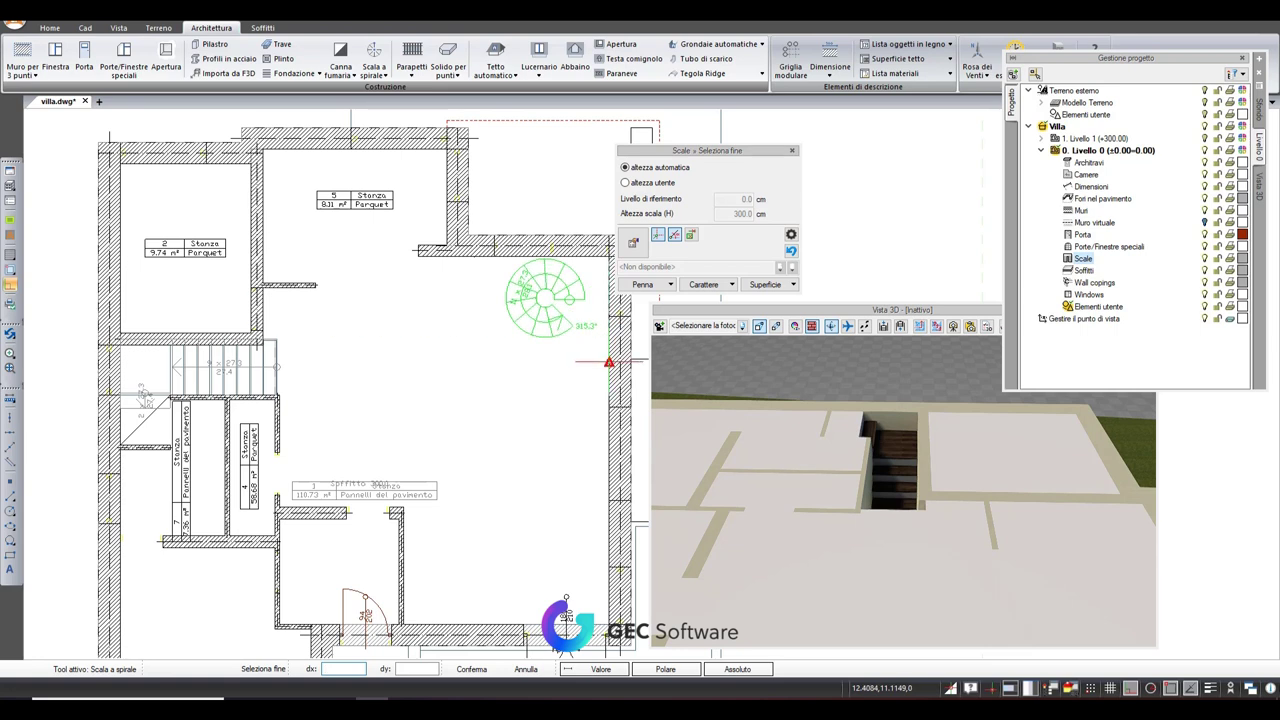
left_click(598, 345)
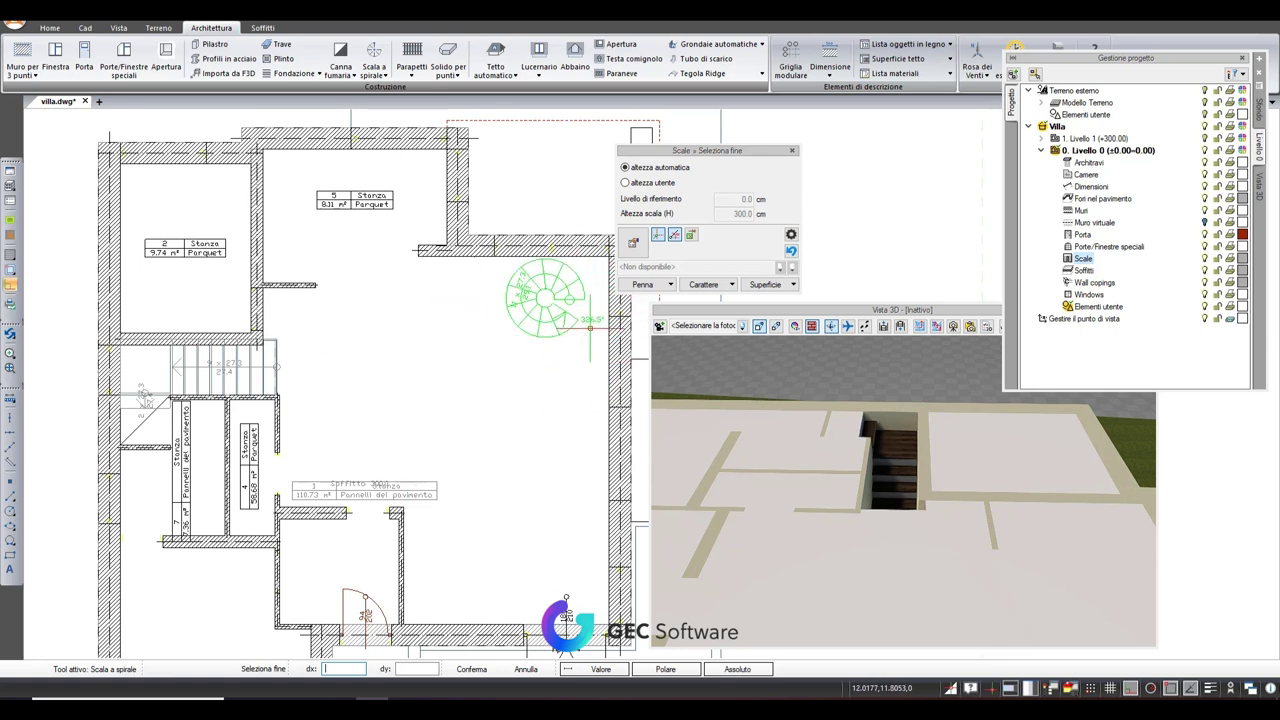
left_click(590, 330)
mouse_move(865, 443)
left_mouse_down()
mouse_move(867, 635)
mouse_move(983, 523)
left_mouse_up()
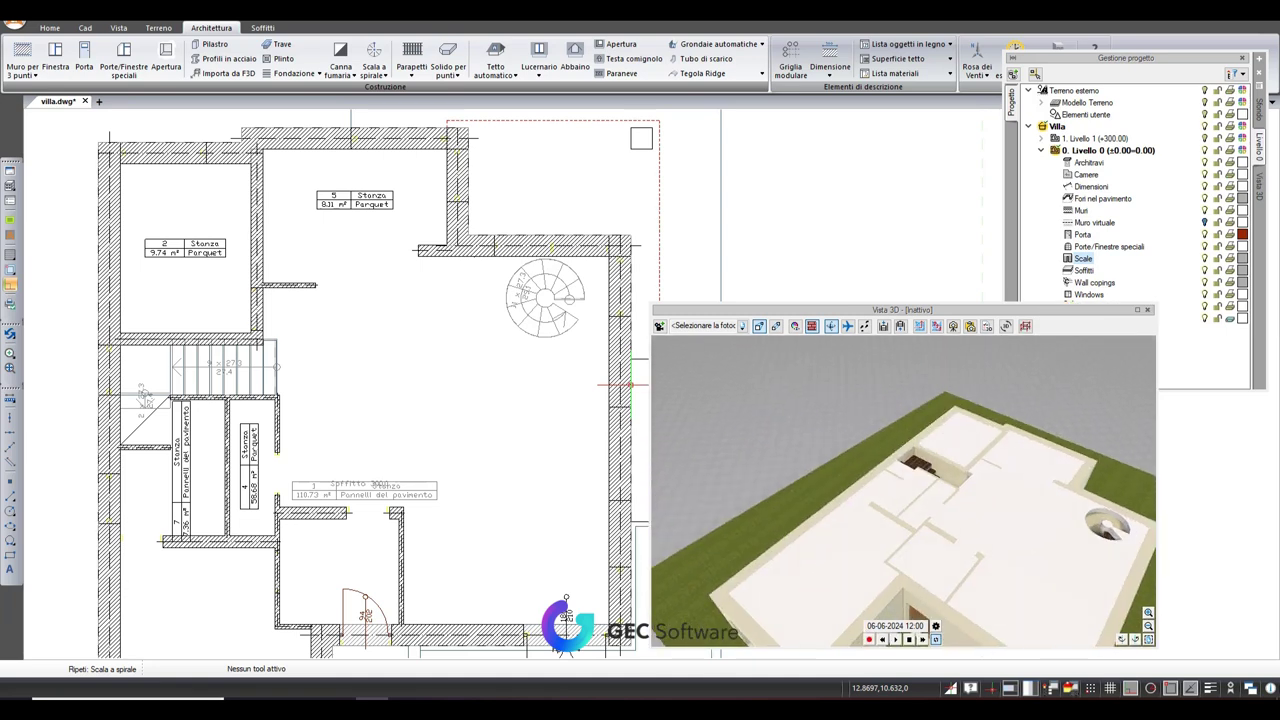
Step: Orbit and zoom the Vista 3D view onto the spiral stair, then select the stair in plan
mouse_move(1060, 530)
left_mouse_down()
mouse_move(1035, 528)
mouse_move(997, 478)
mouse_move(957, 518)
mouse_move(989, 508)
mouse_move(1023, 415)
mouse_move(999, 433)
mouse_move(976, 416)
mouse_move(964, 445)
mouse_move(919, 415)
left_mouse_up()
scroll(997, 478, "up", 5)
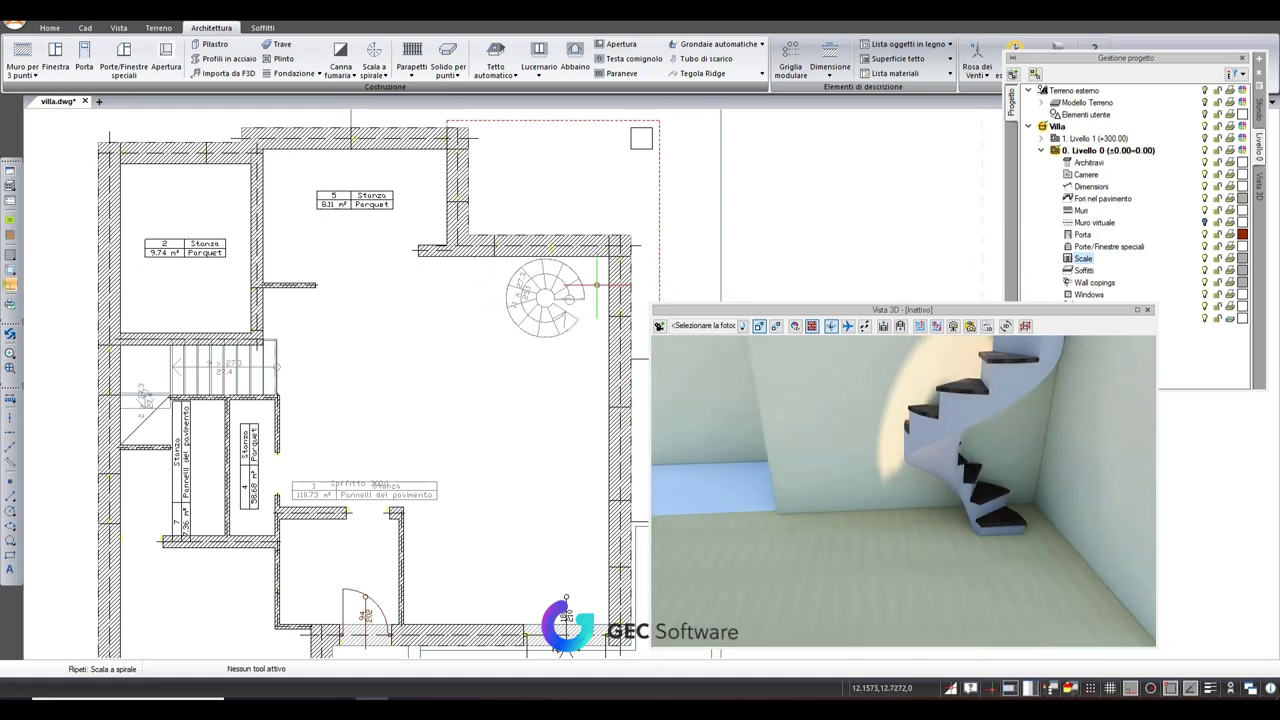
left_click(568, 290)
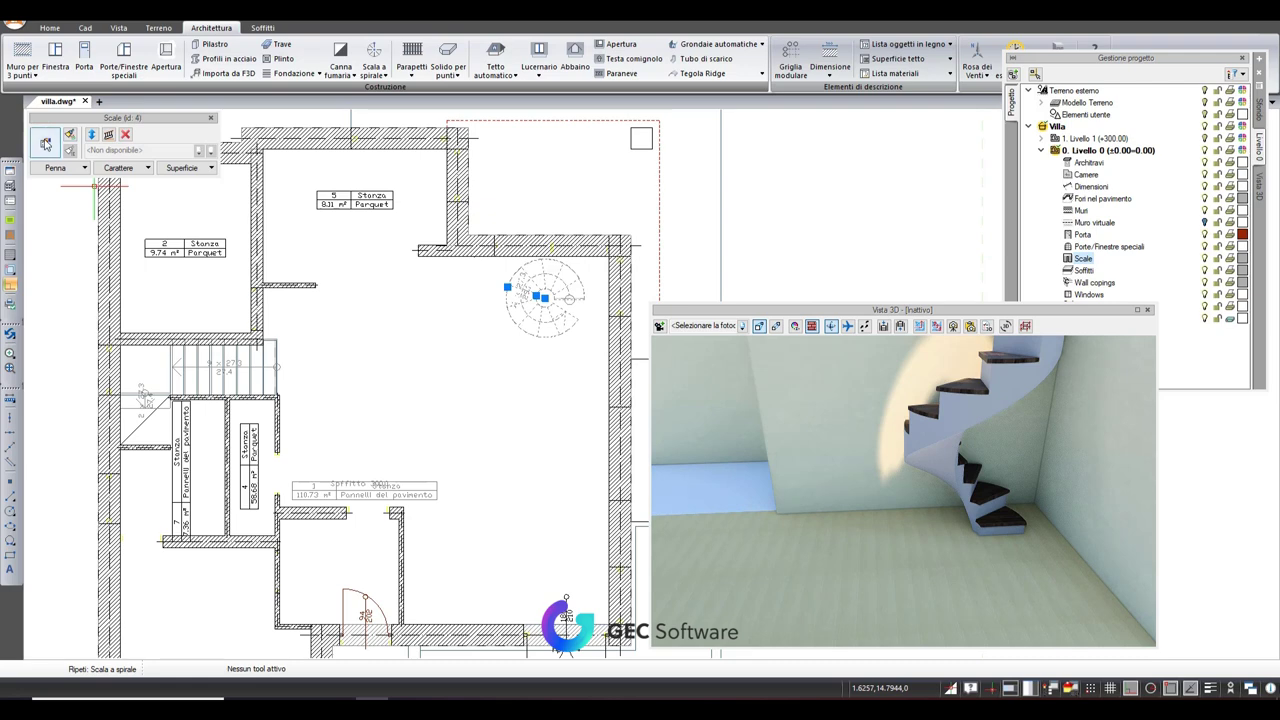
Step: Tick Inserisci pilastro in Proprietà oggetto: Scale to give the spiral stair a central pillar
left_click(45, 143)
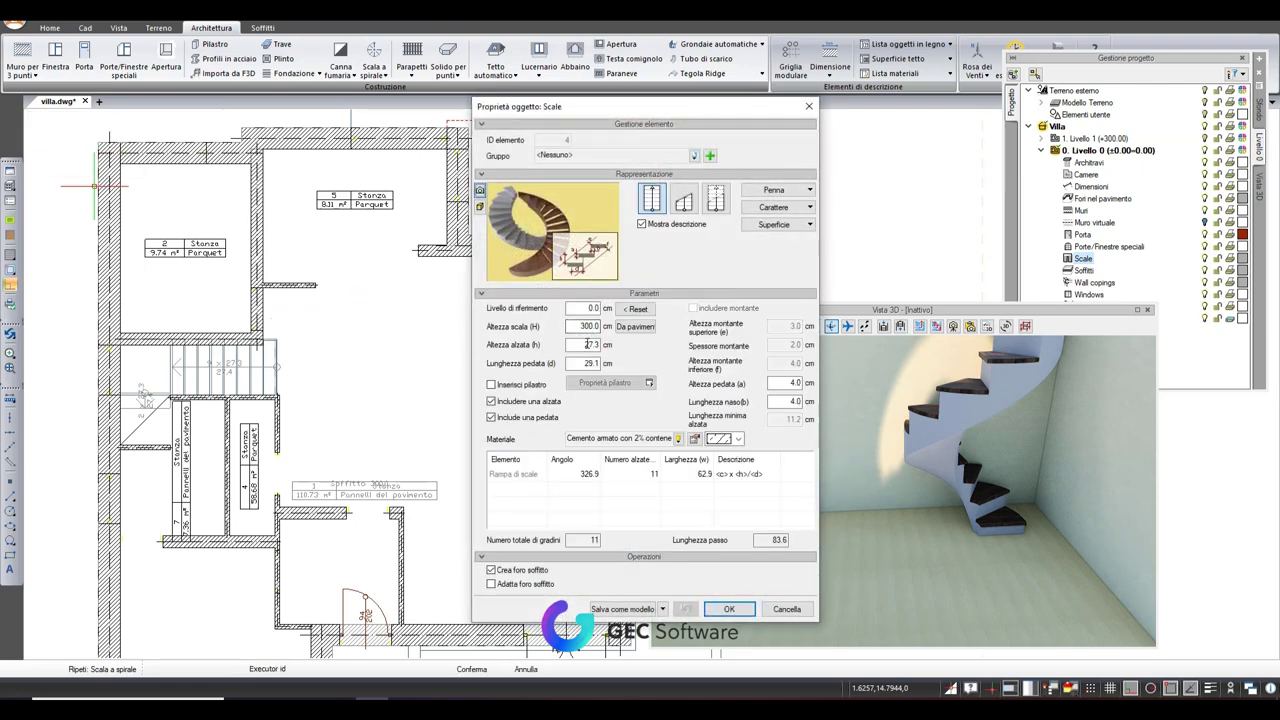
left_click(492, 385)
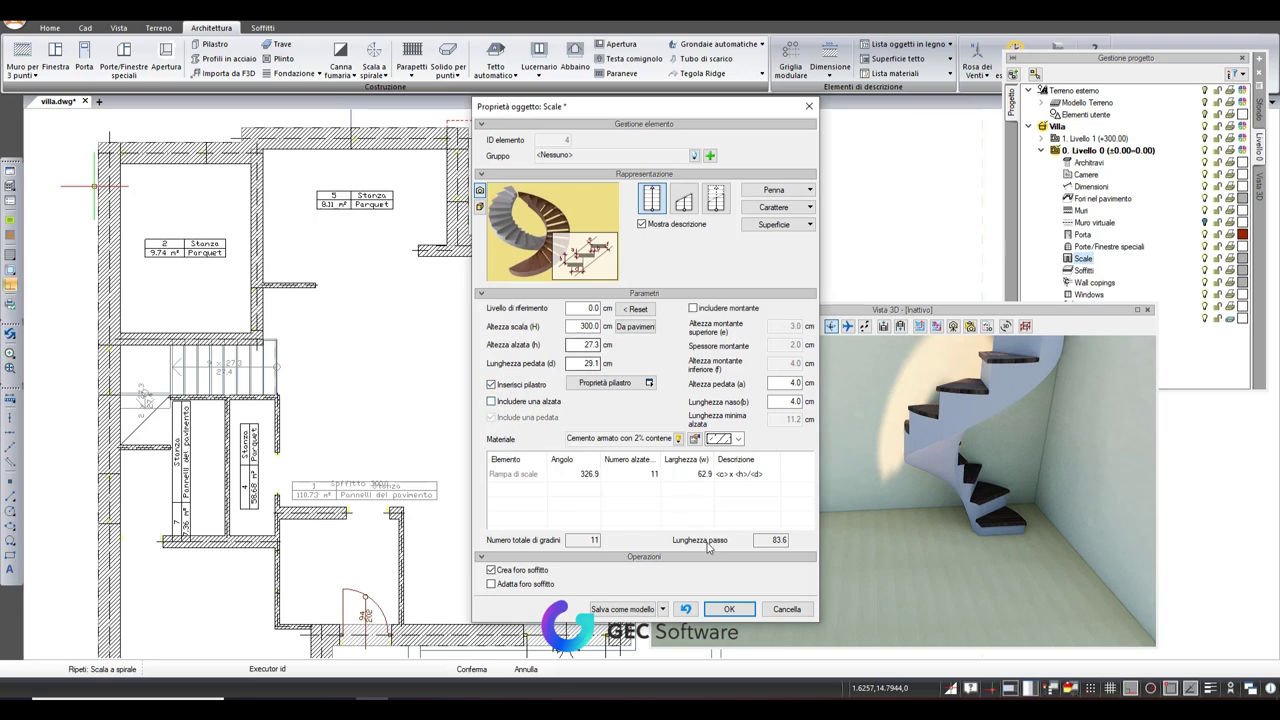
left_click(729, 609)
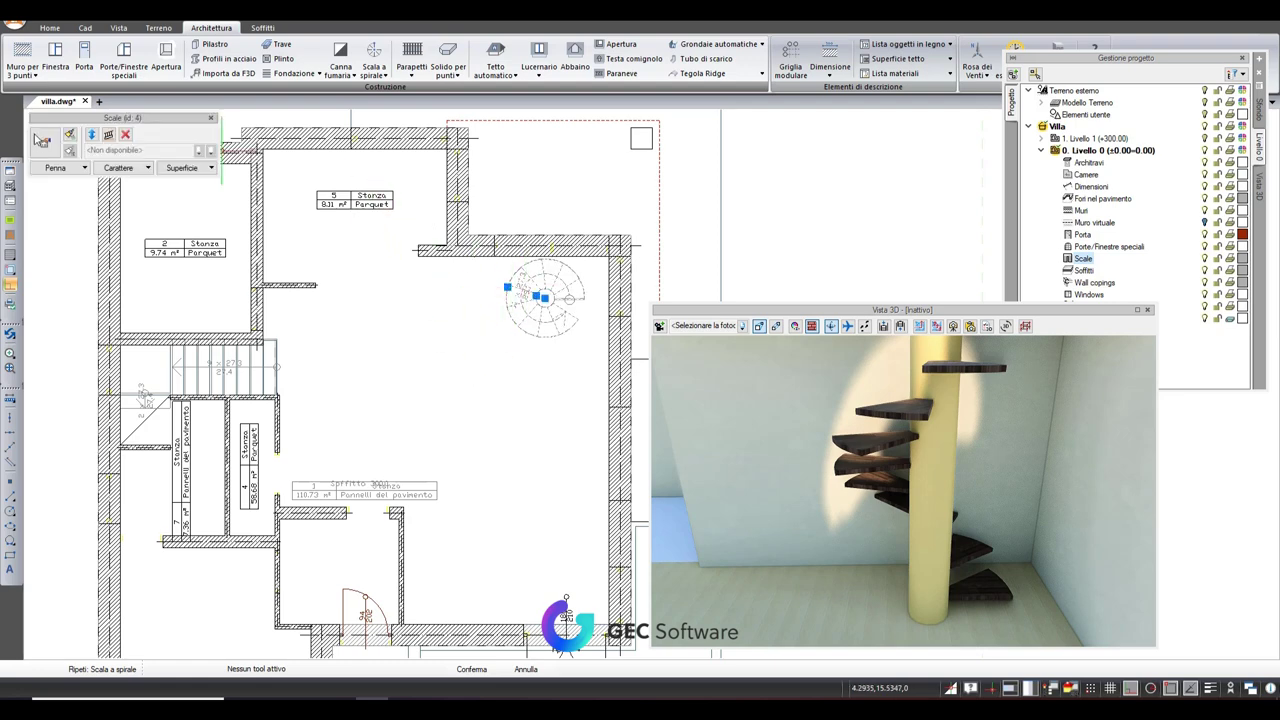
left_click(45, 143)
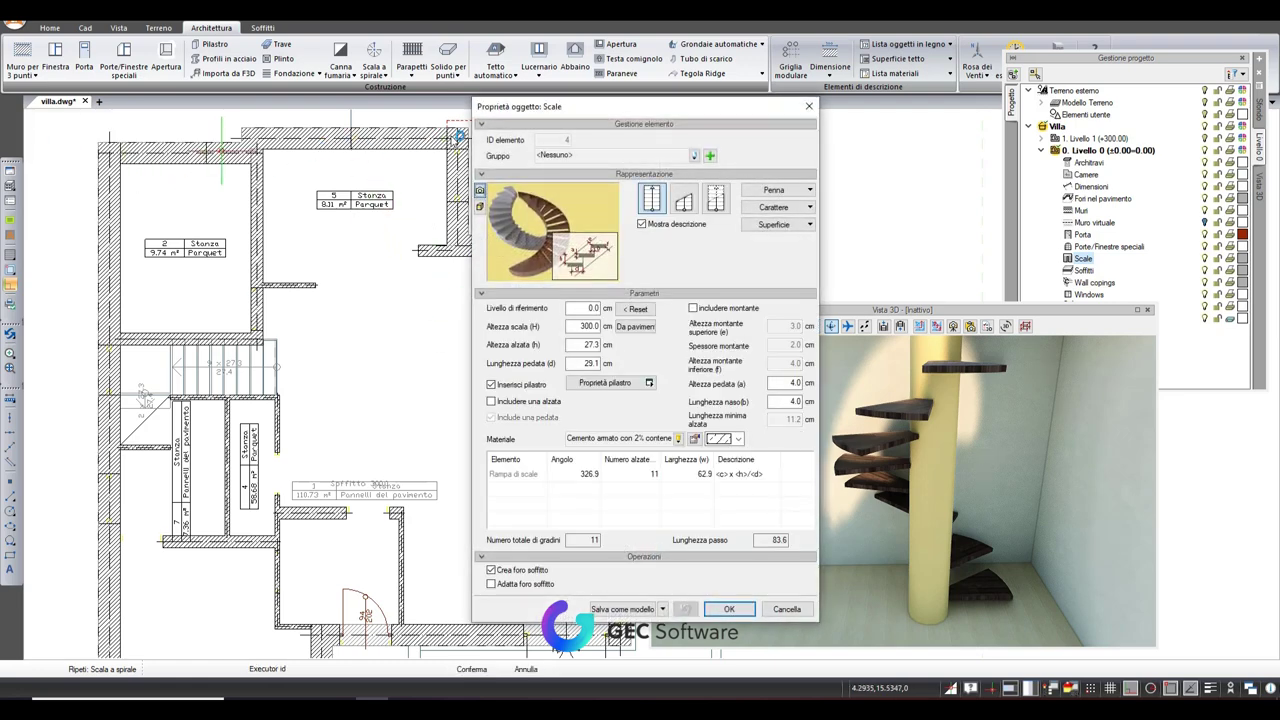
Step: Check the Proprietà pilastro surface settings, then tick Includere montante to add a stringer
left_click_drag(575, 115, 279, 147)
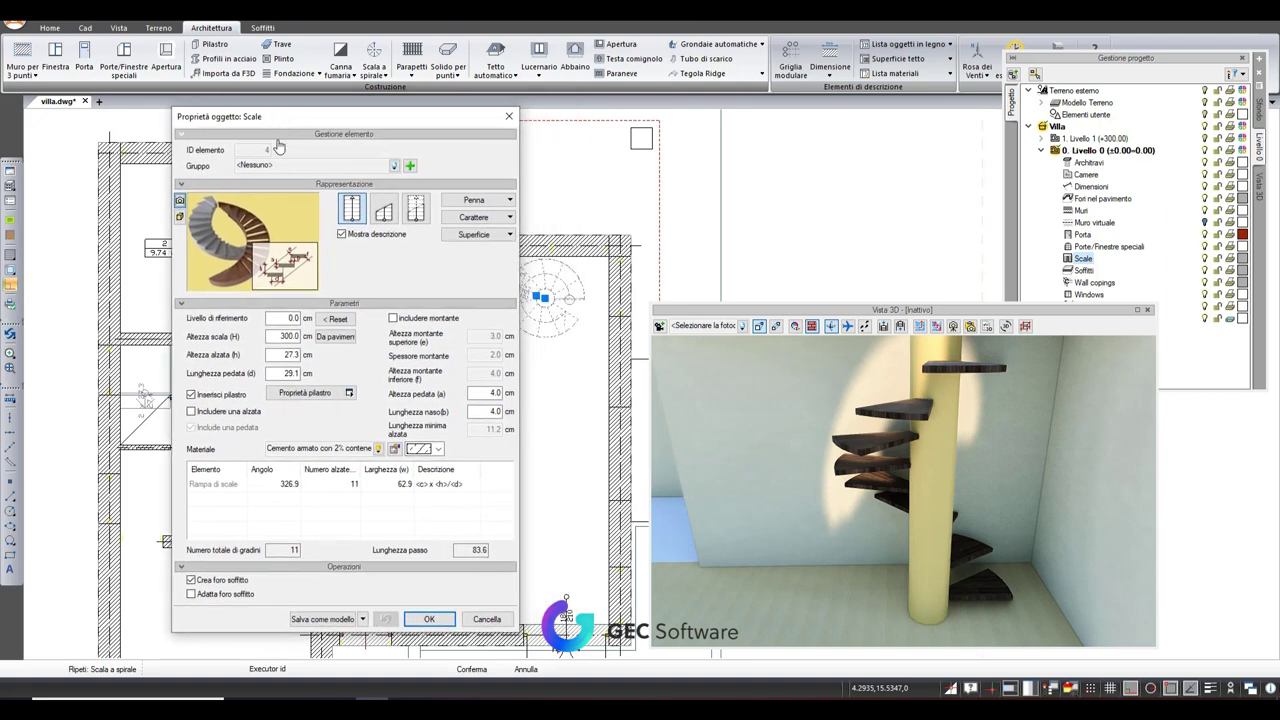
left_click(345, 392)
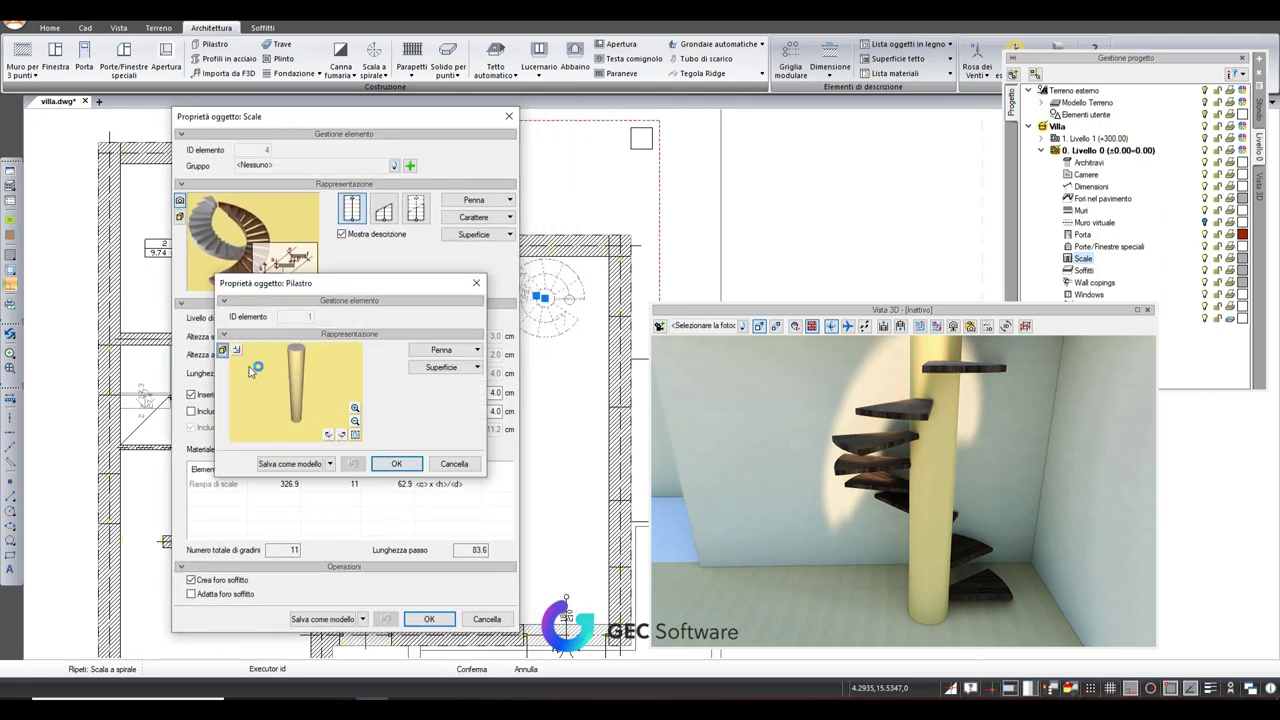
left_click(465, 373)
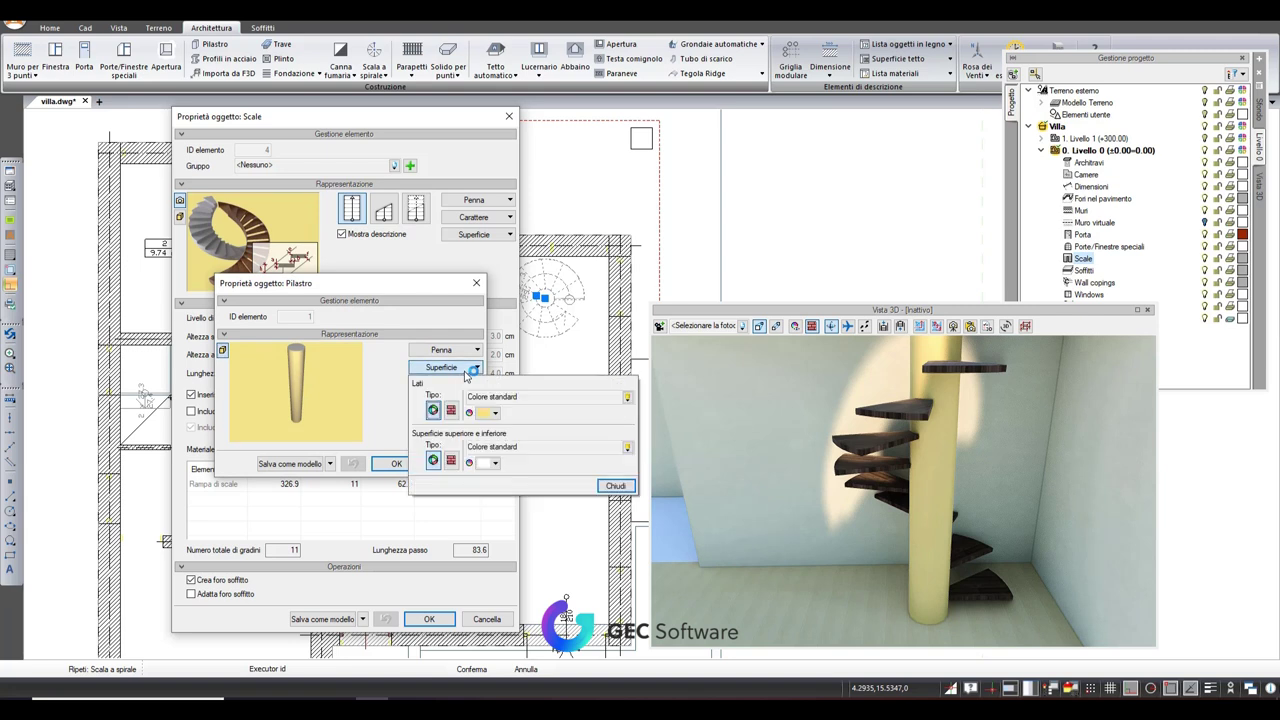
left_click(422, 420)
left_click(455, 466)
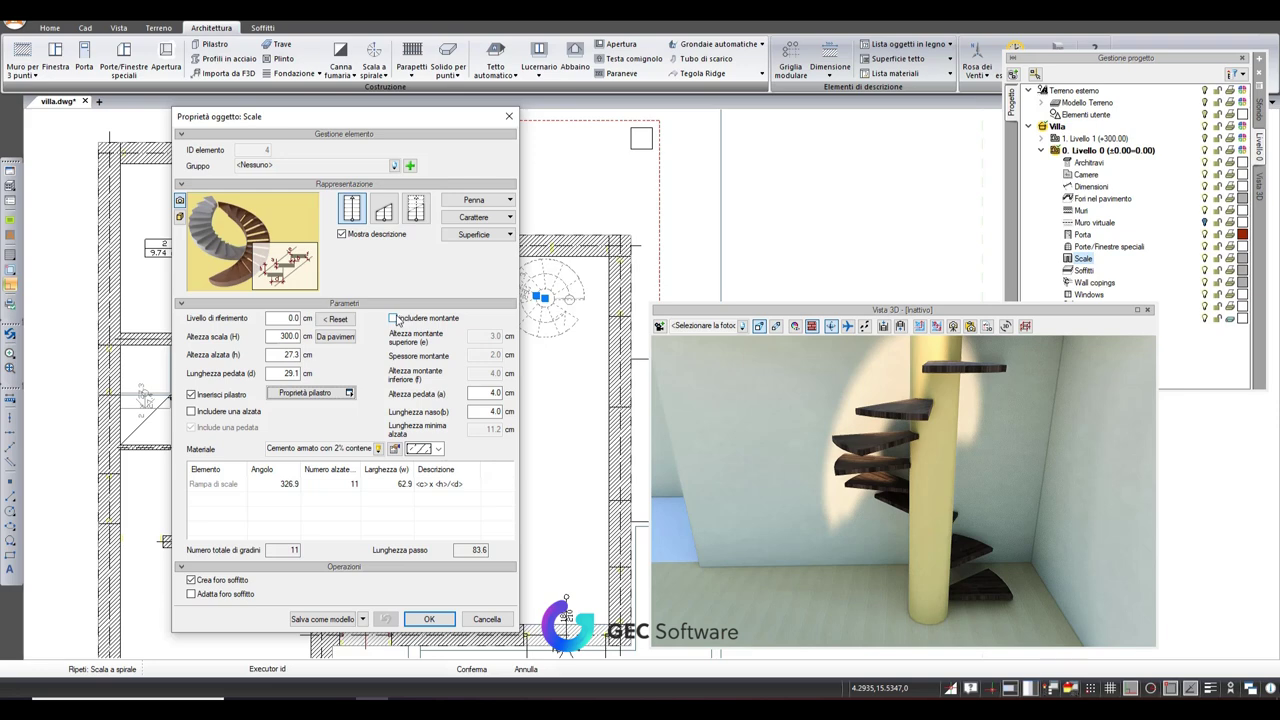
left_click(394, 318)
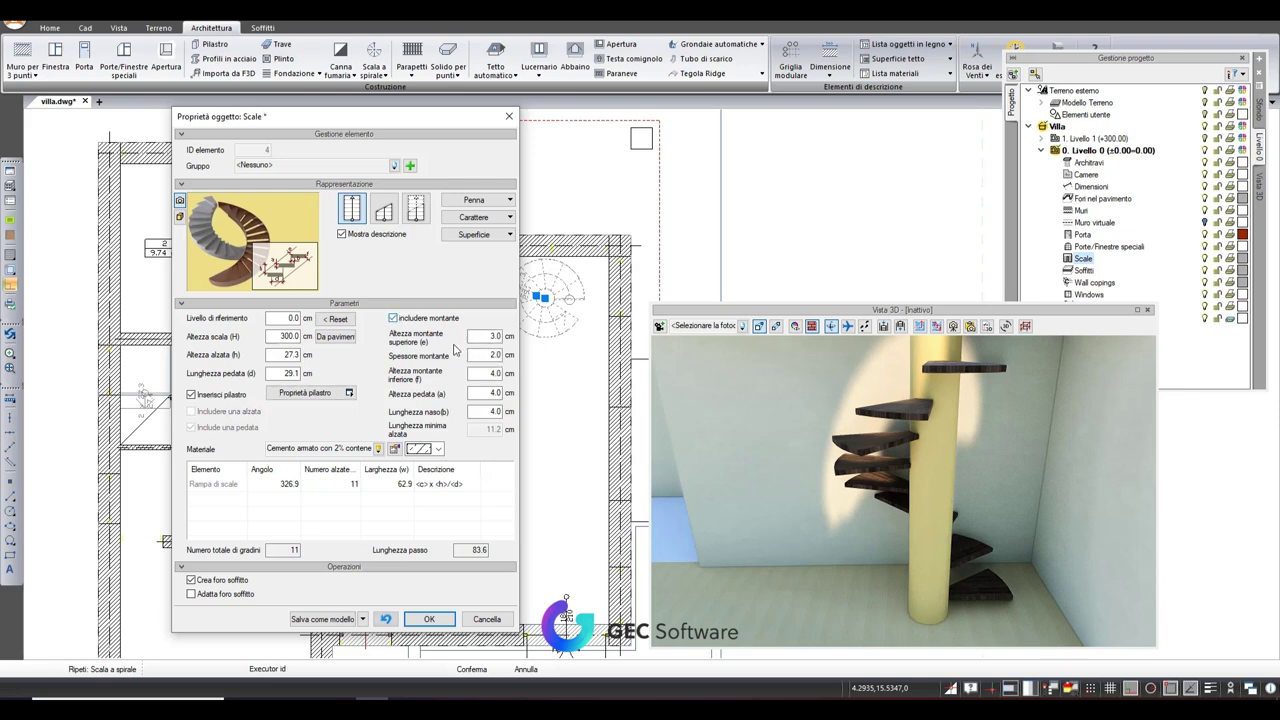
left_click(430, 620)
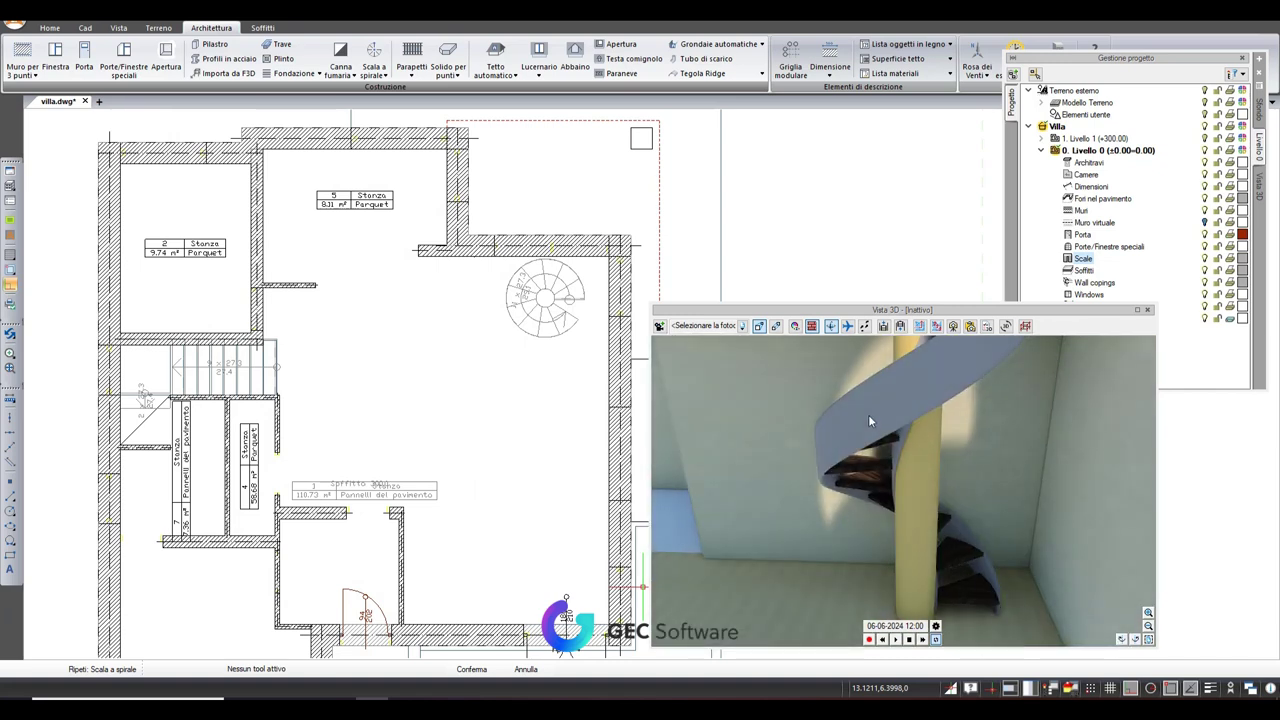
left_click(567, 300)
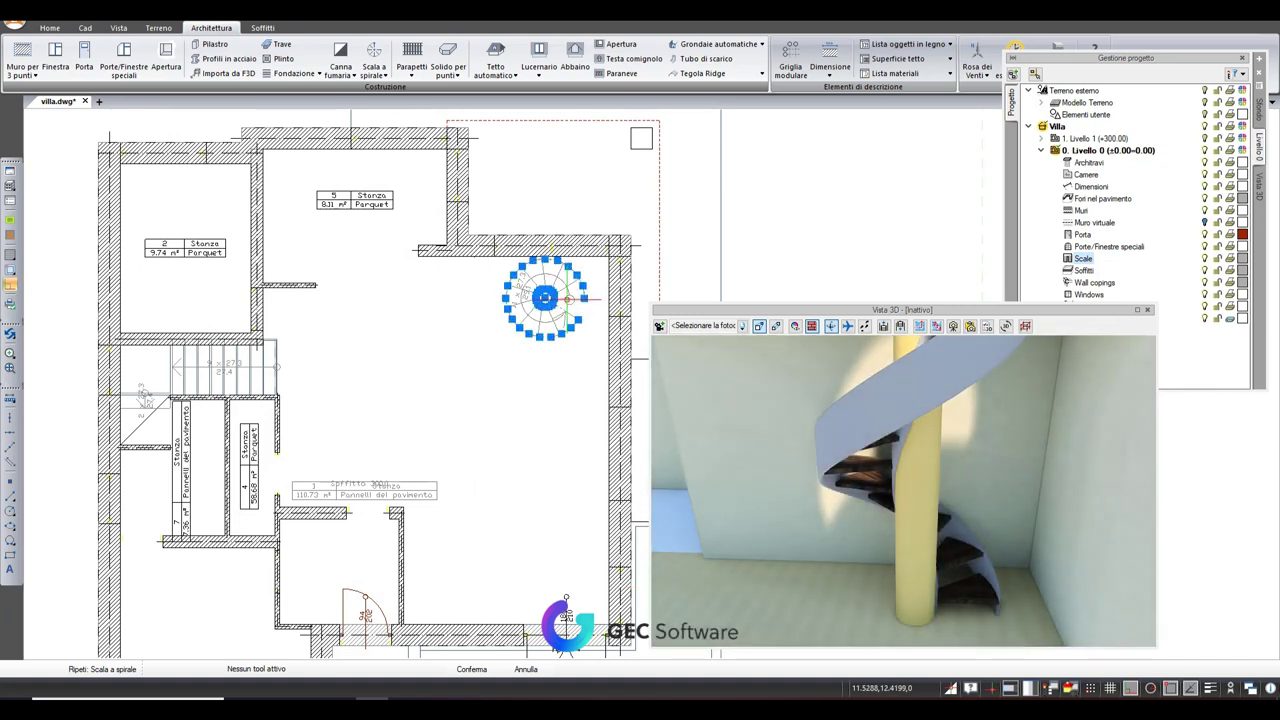
left_click(731, 436)
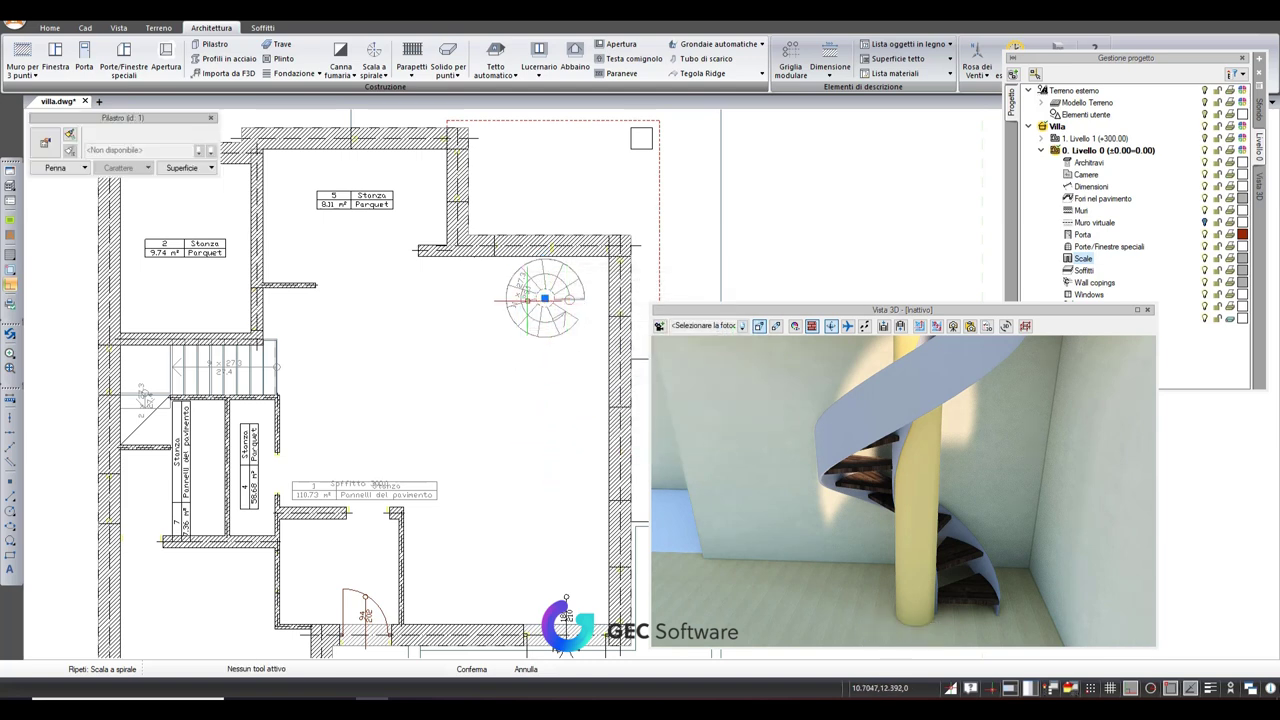
key("Escape")
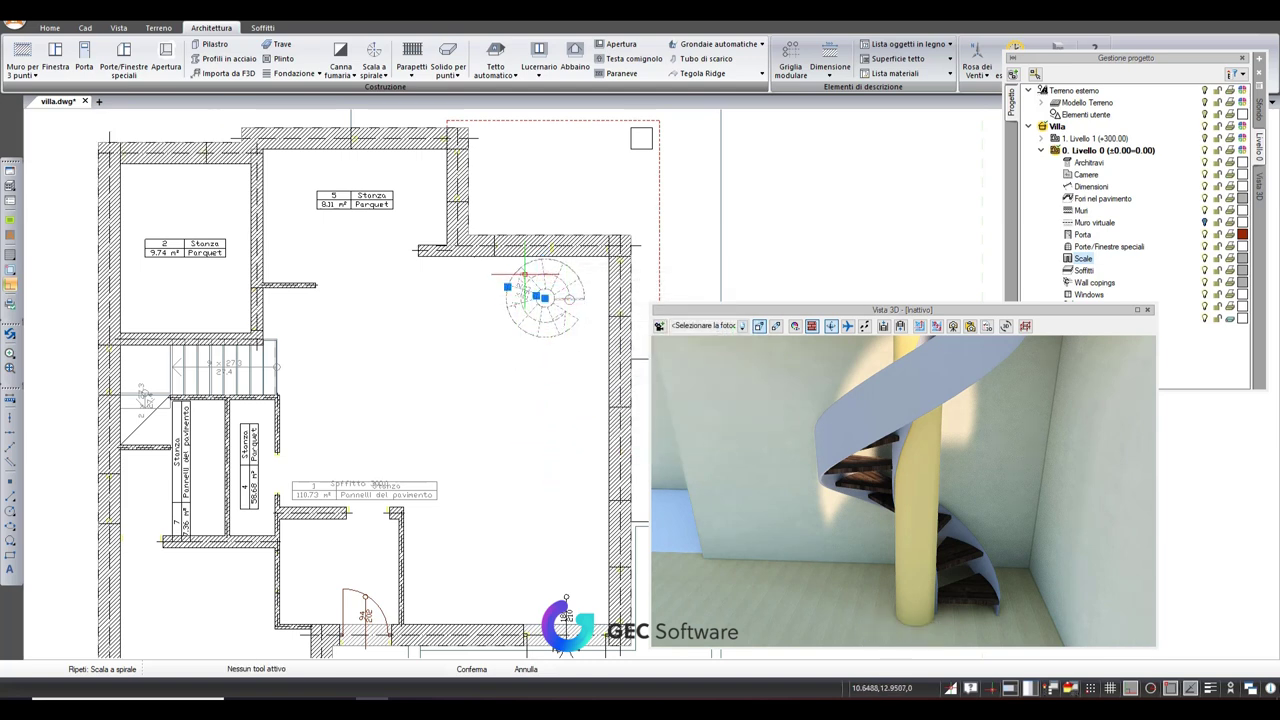
double_click(524, 274)
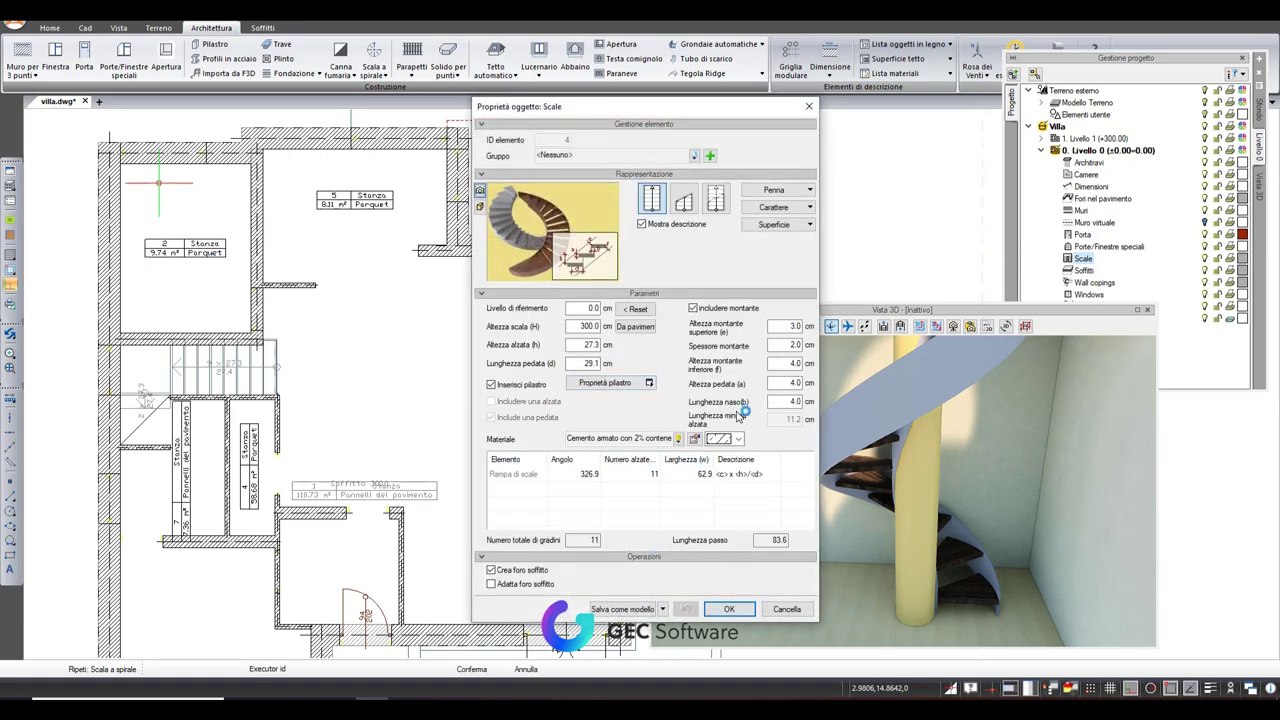
Step: Close the stair properties dialog and zoom out over the whole villa plan
left_click(810, 107)
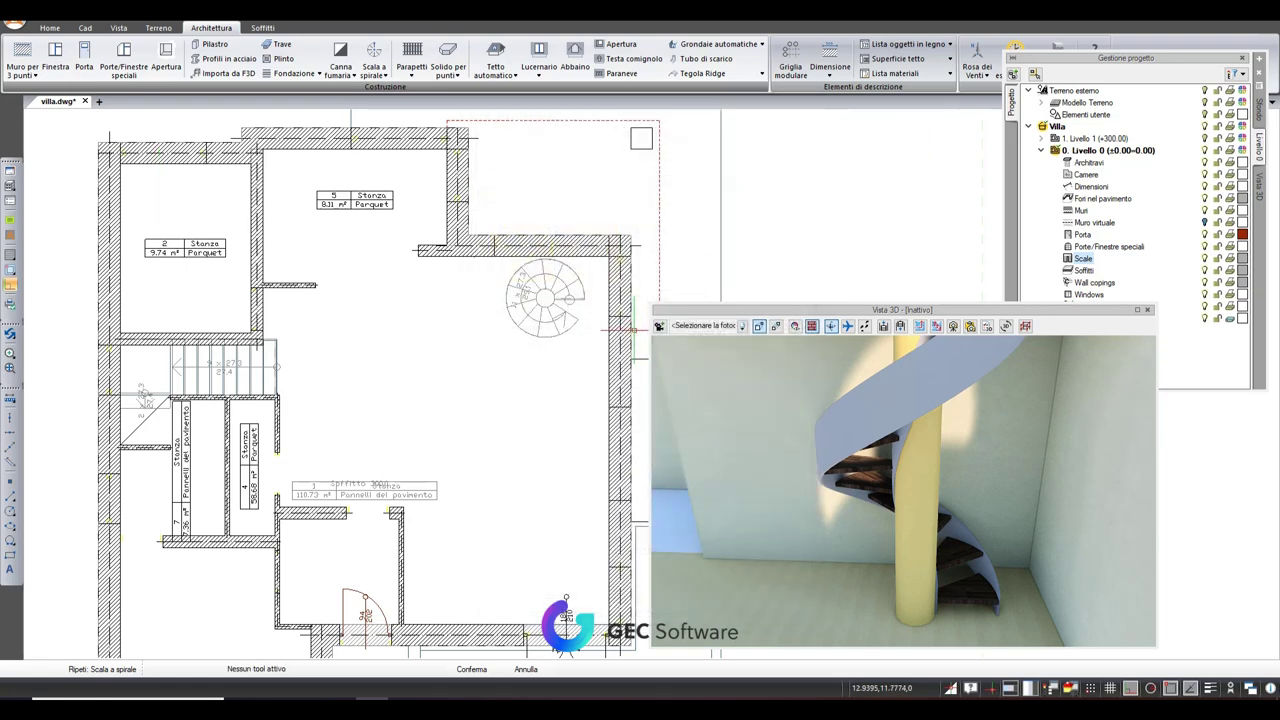
scroll(531, 400, "down", 2)
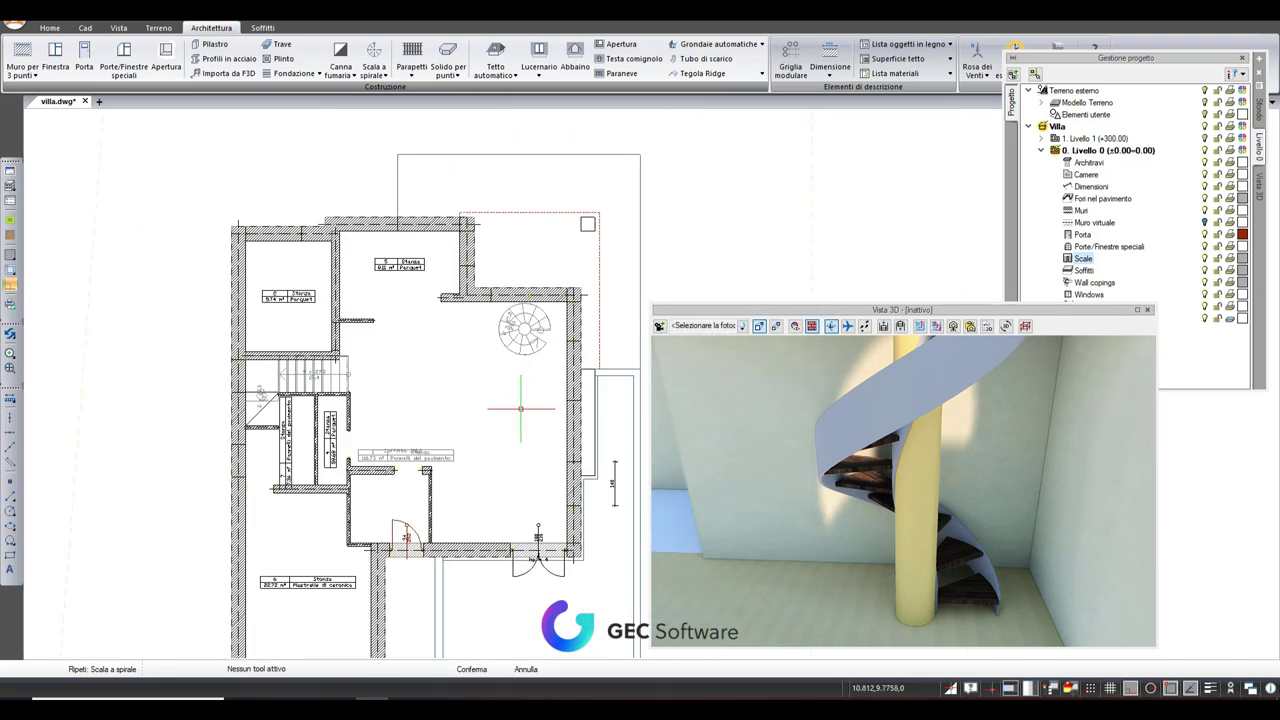